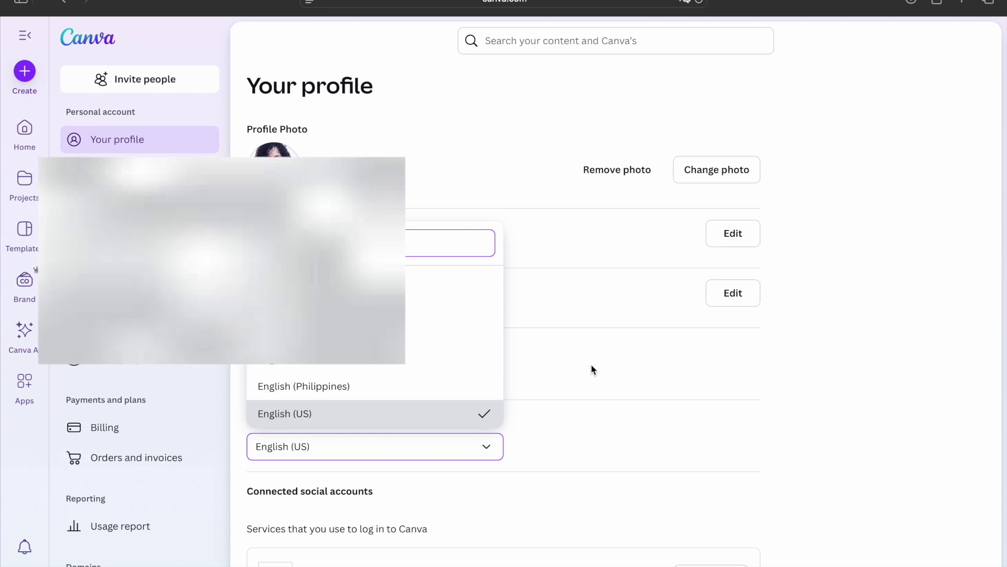
Open Canva AI from the home page and set it to create a video clip
left_click(24, 129)
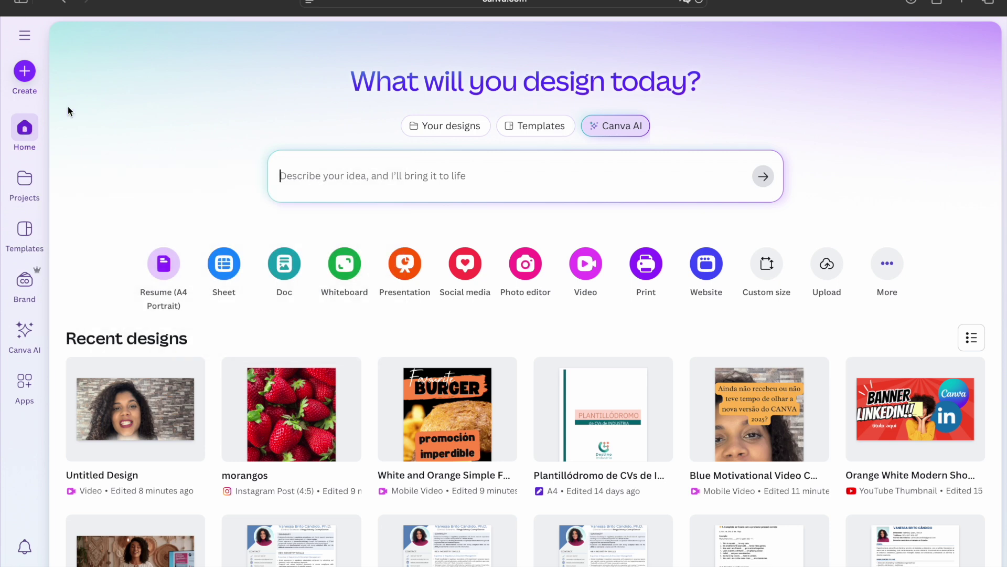
left_click(633, 130)
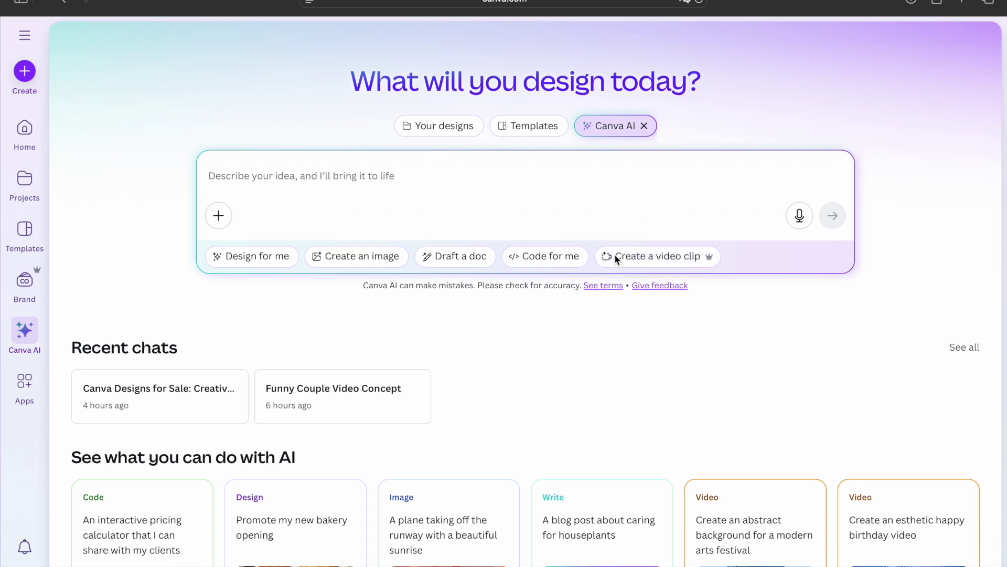
left_click(649, 257)
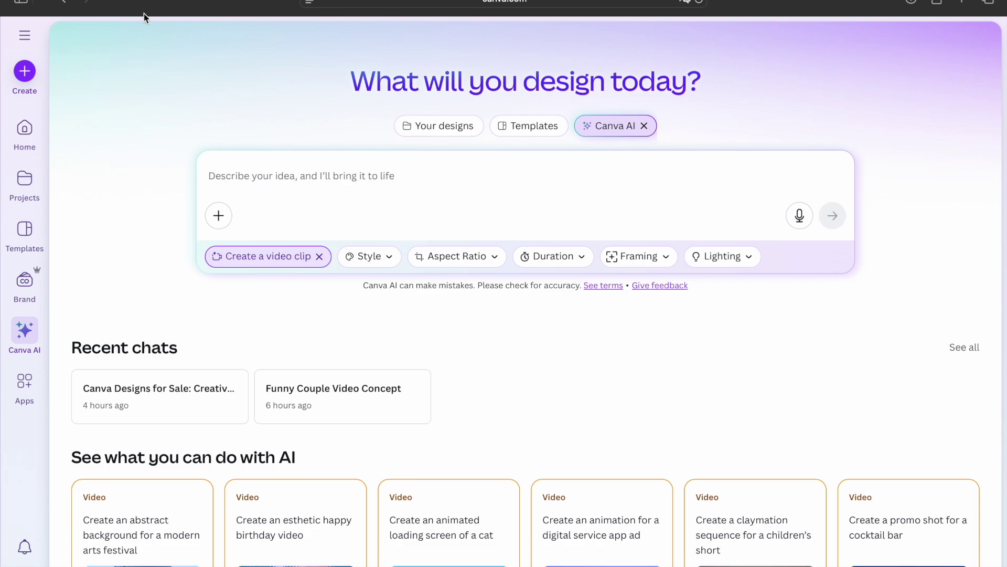
Switch to the Word document, copy the whole prompt paragraph about the young Brazilian woman, and return to the Canva window
left_click(47, 4)
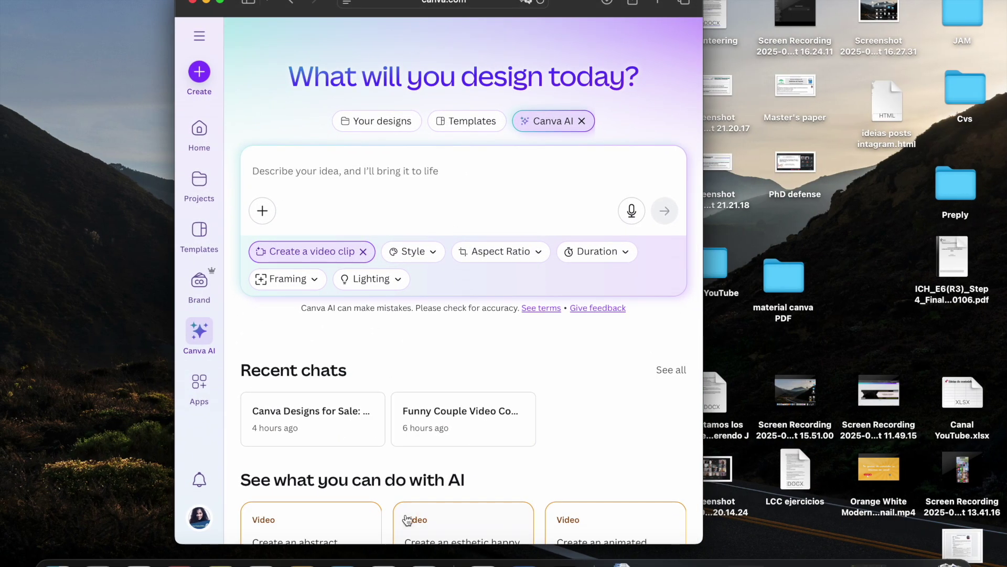
left_click(483, 557)
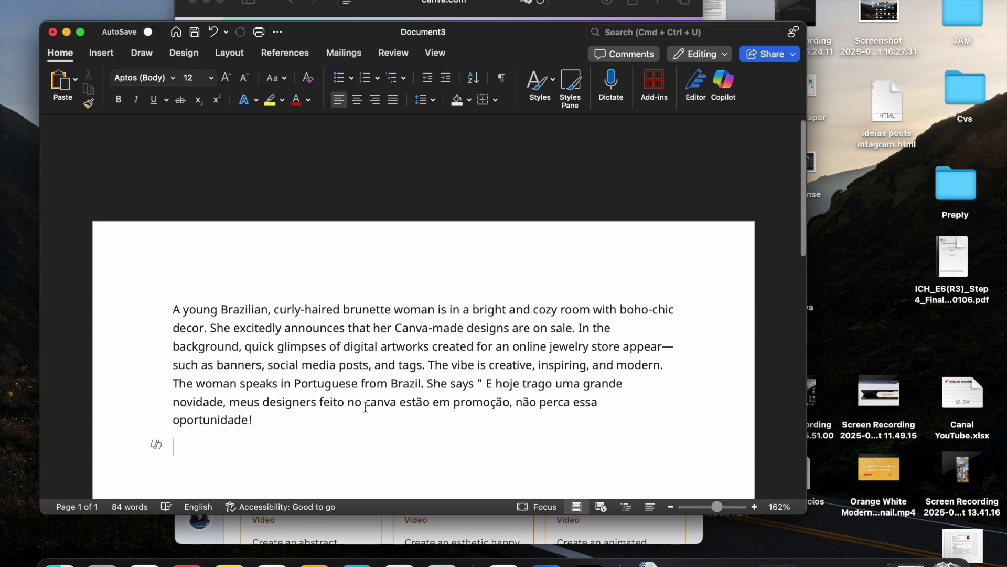
scroll(366, 405, "down", 4)
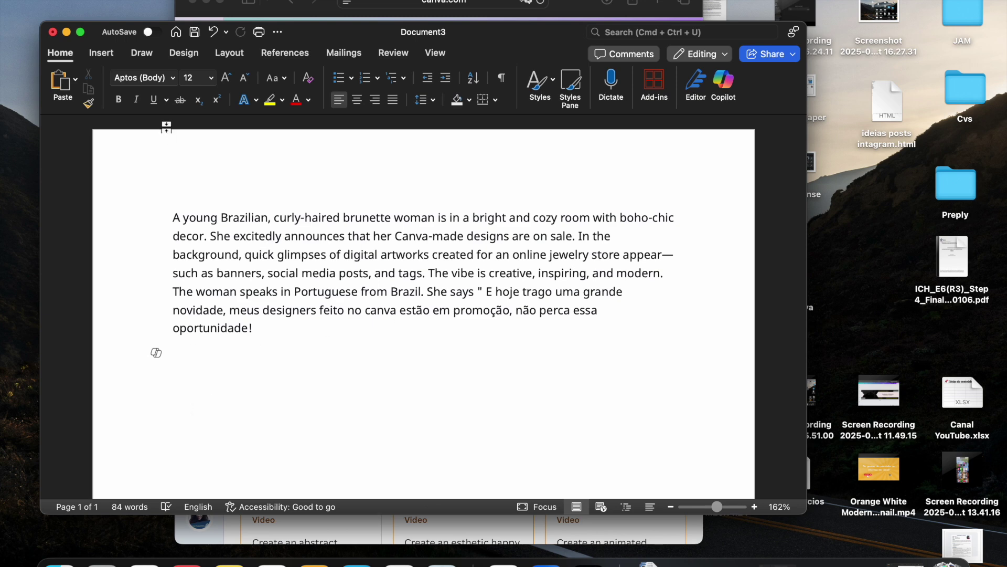
left_click_drag(175, 217, 260, 329)
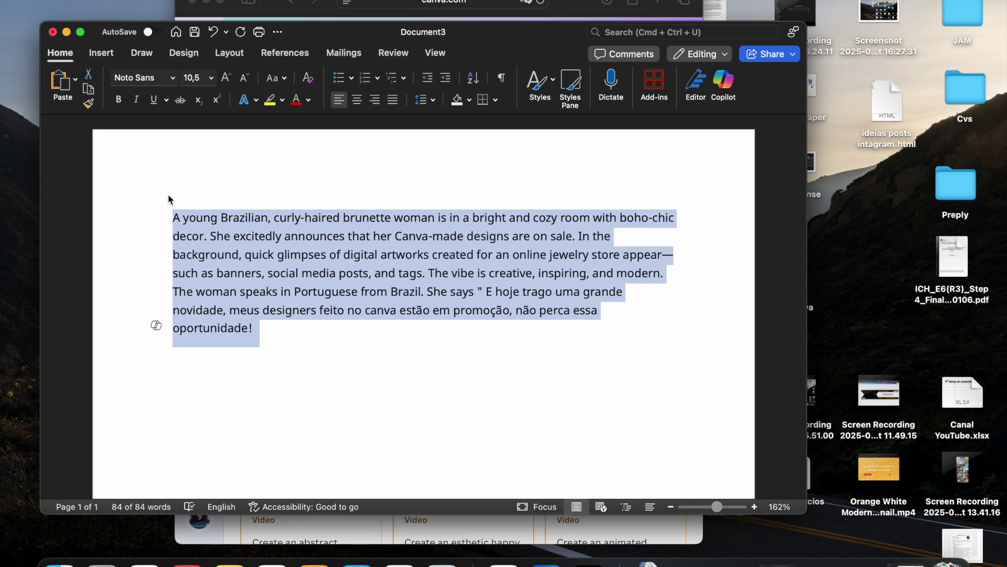
left_click(67, 32)
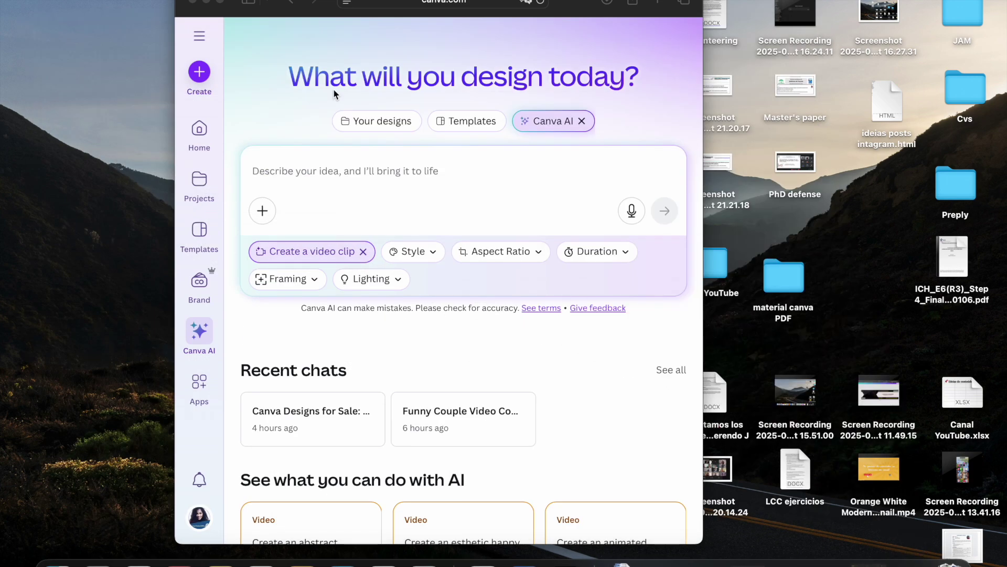
left_click(220, 2)
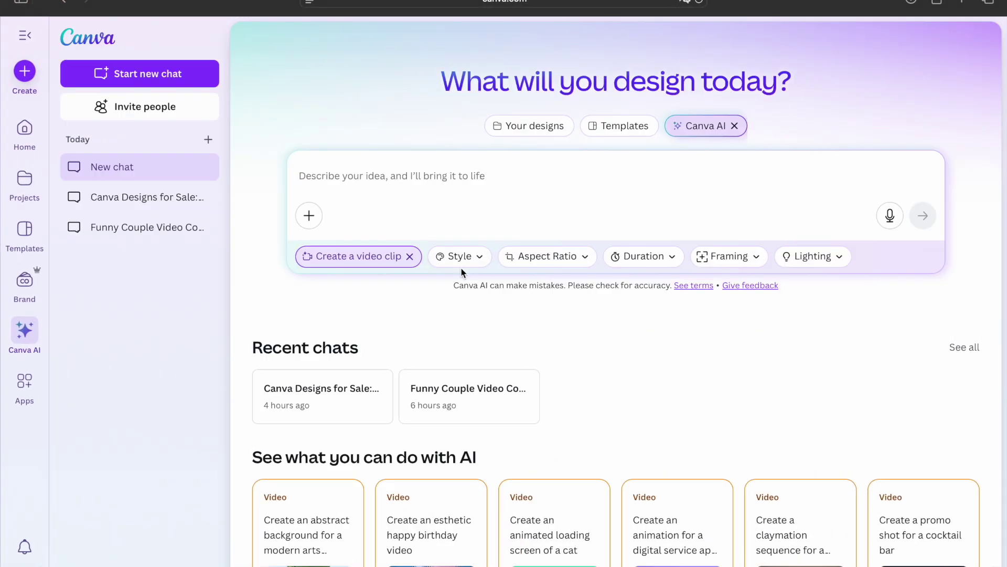
Check the available clip durations and paste the copied prompt about the Brazilian woman announcing her Canva-made designs into the description
left_click(667, 257)
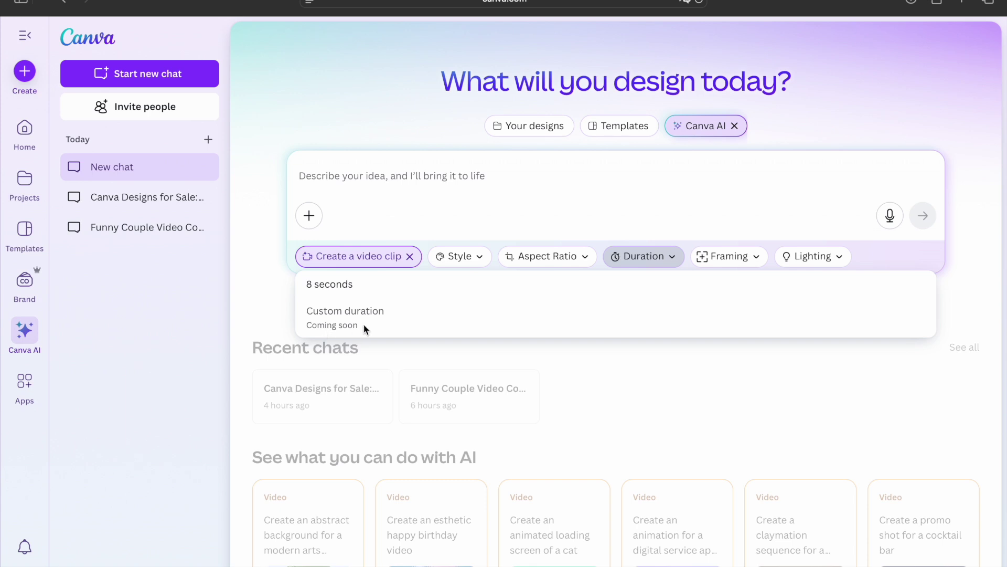
left_click(651, 222)
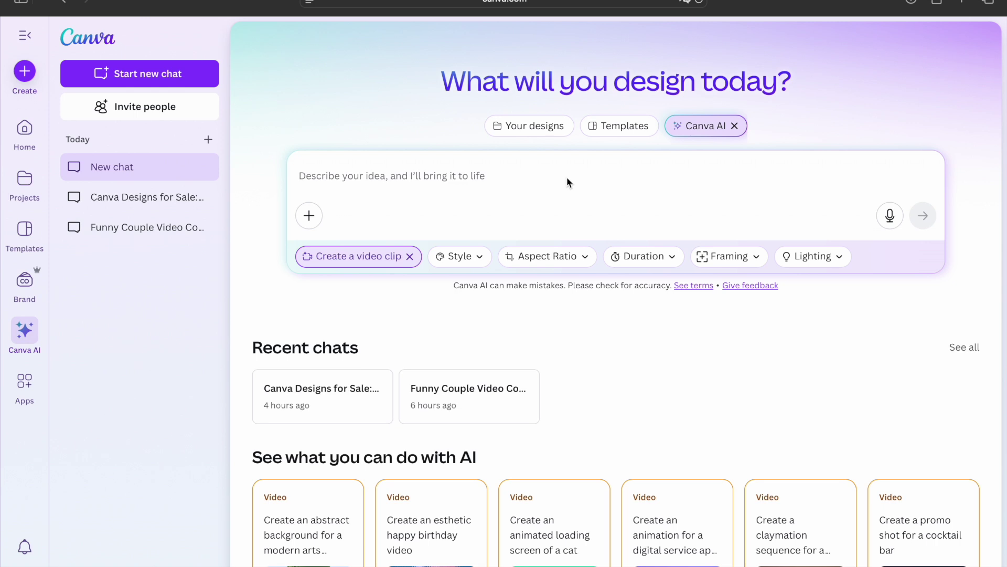
left_click(554, 176)
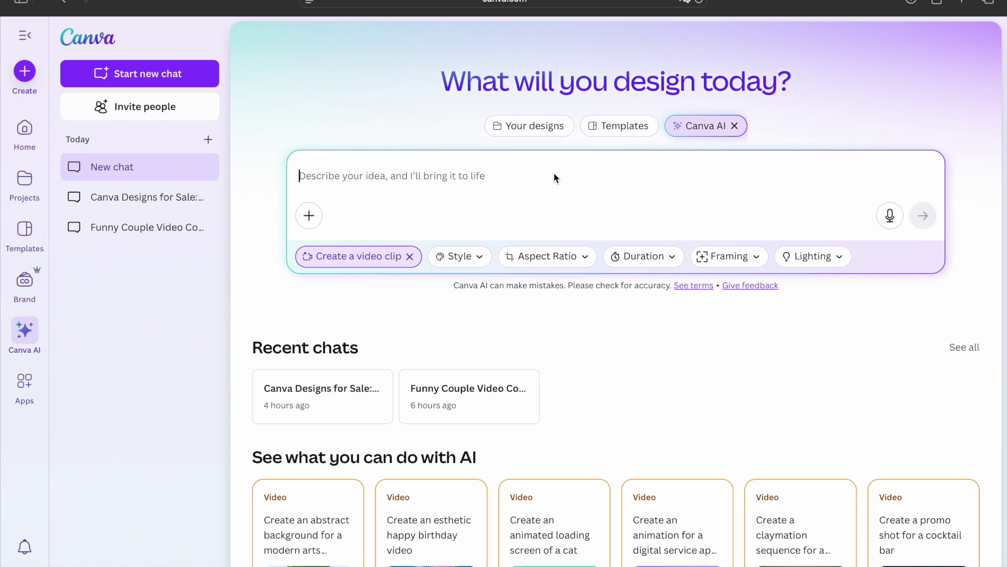
type("A young Brazilian, curly-haired brunette woman is in a bright and cozy room with boho-chic decor. She excitedly announces that her Canva-made designs are on sale. In the background, quick glimpses of digital artworks created for an online jewelry store appear—such as banners, social media posts, and tags. The vibe is creative, inspiring, and modern. The woman speaks in Portuguese from Brazil. She says \" E hoje trago uma grande novidade, meus designers feito no canva estão em promoção, não perca essa oportunidade!")
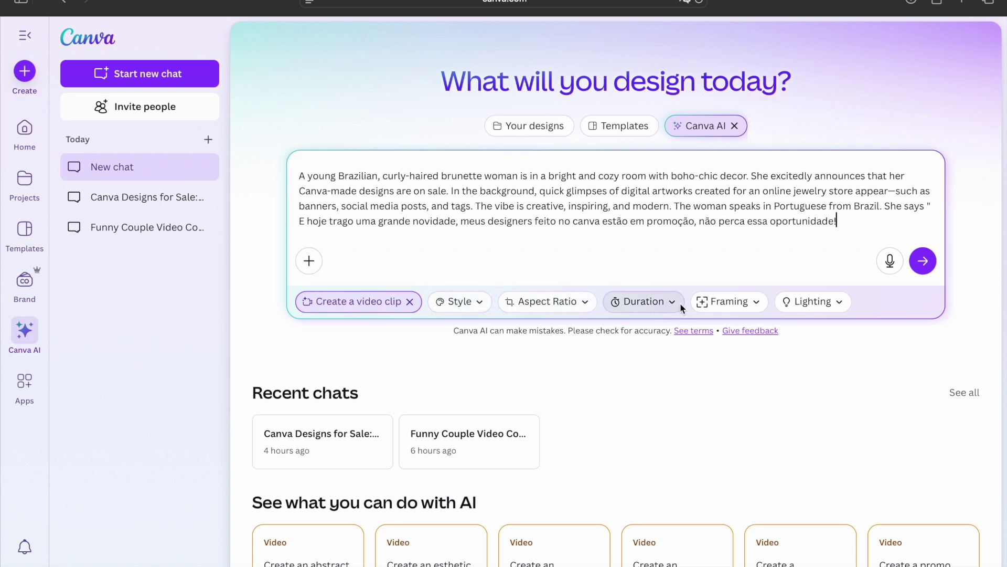
Set the video clip's style to Cinematic and its aspect ratio to 16:9
left_click(477, 303)
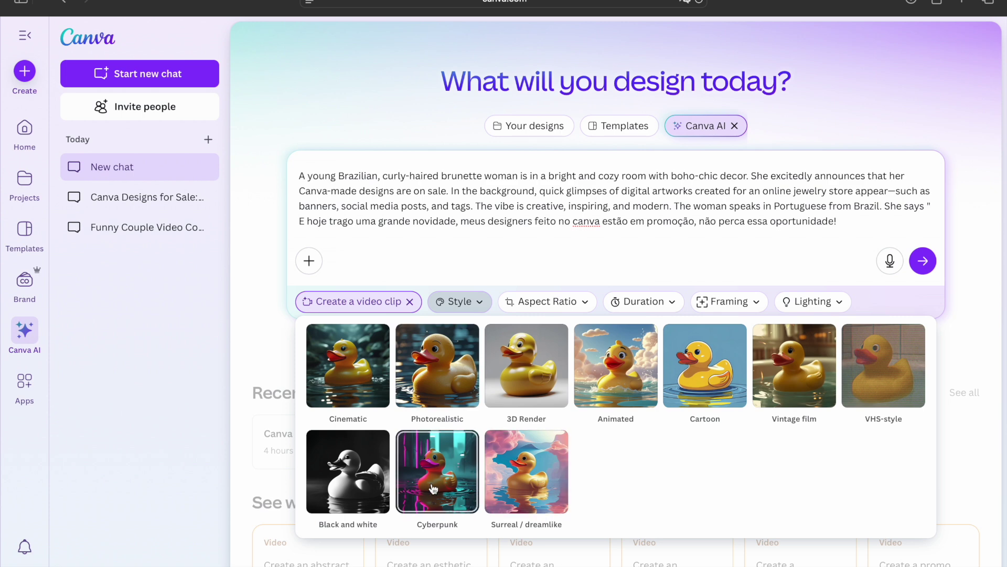
left_click(351, 373)
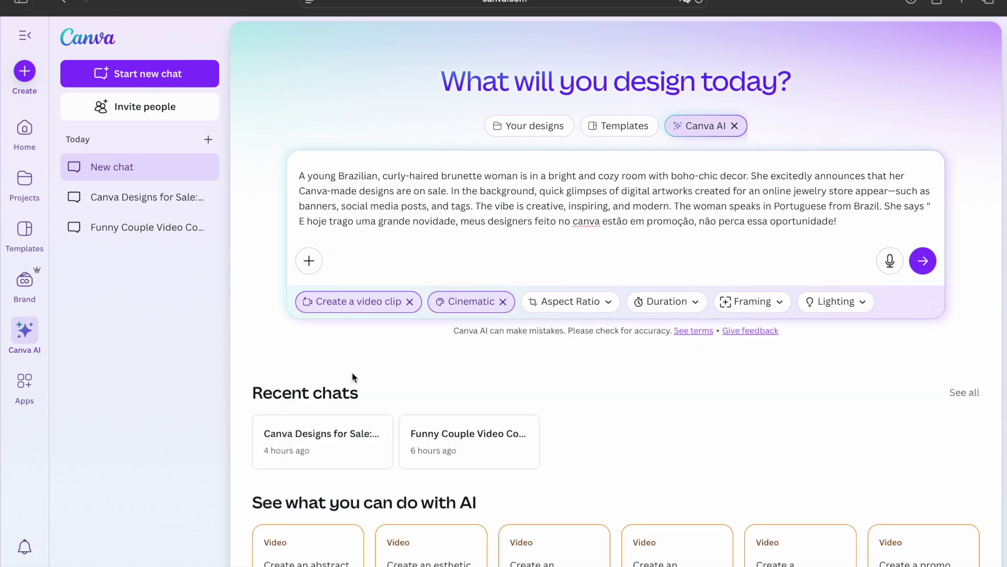
left_click(569, 302)
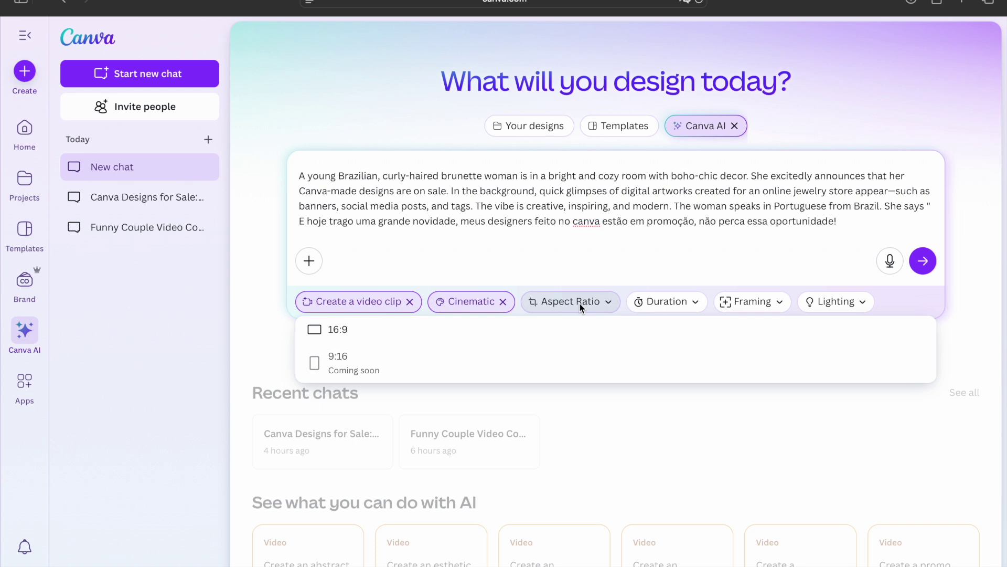
left_click(345, 331)
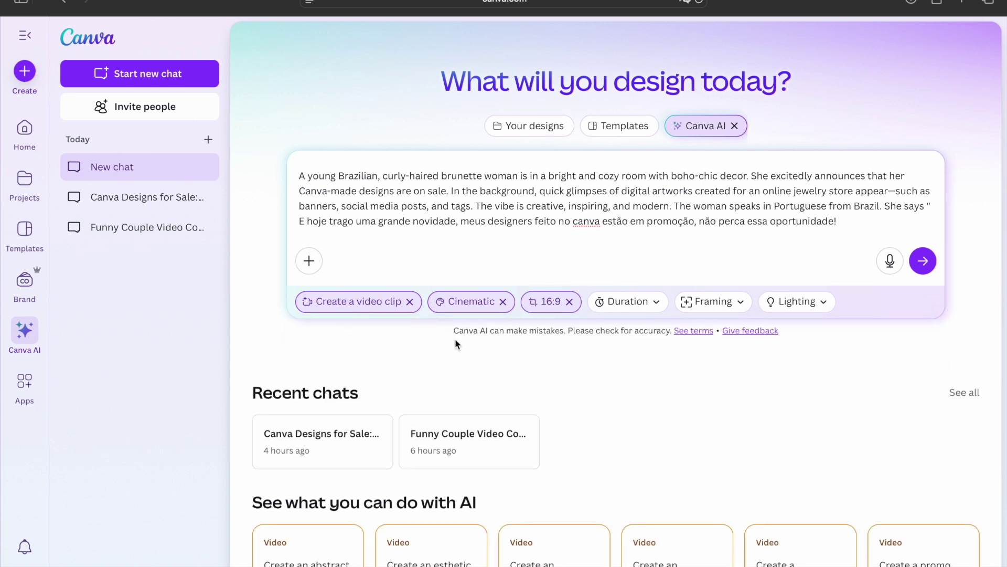
Set the clip's duration to 8 seconds and its framing to Point-of-view (POV) shot
left_click(645, 302)
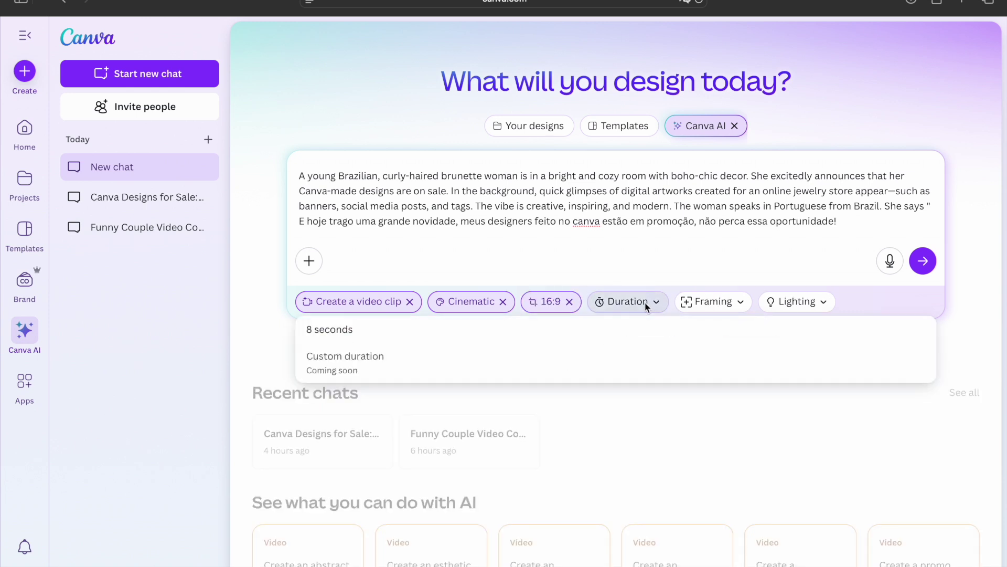
left_click(389, 330)
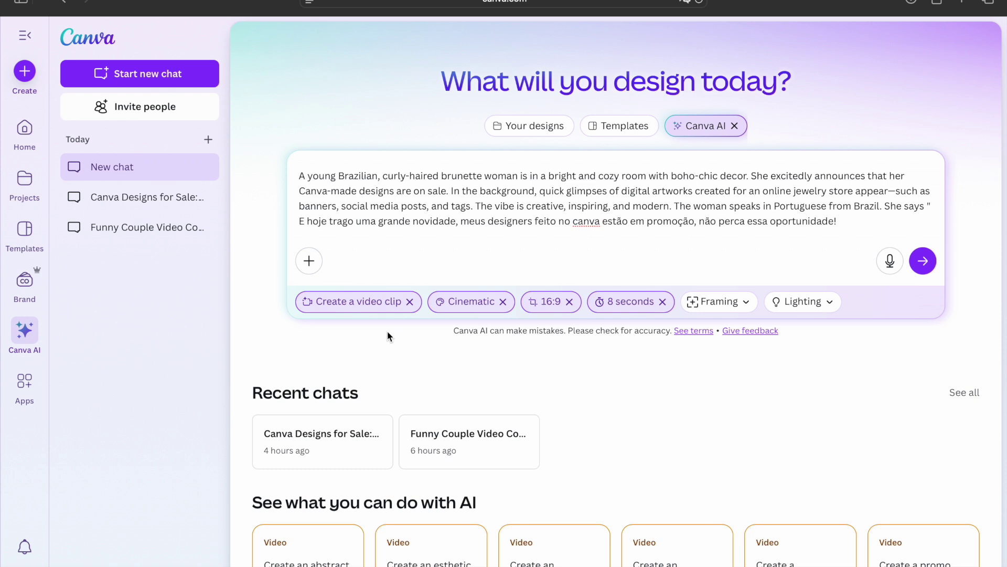
left_click(729, 304)
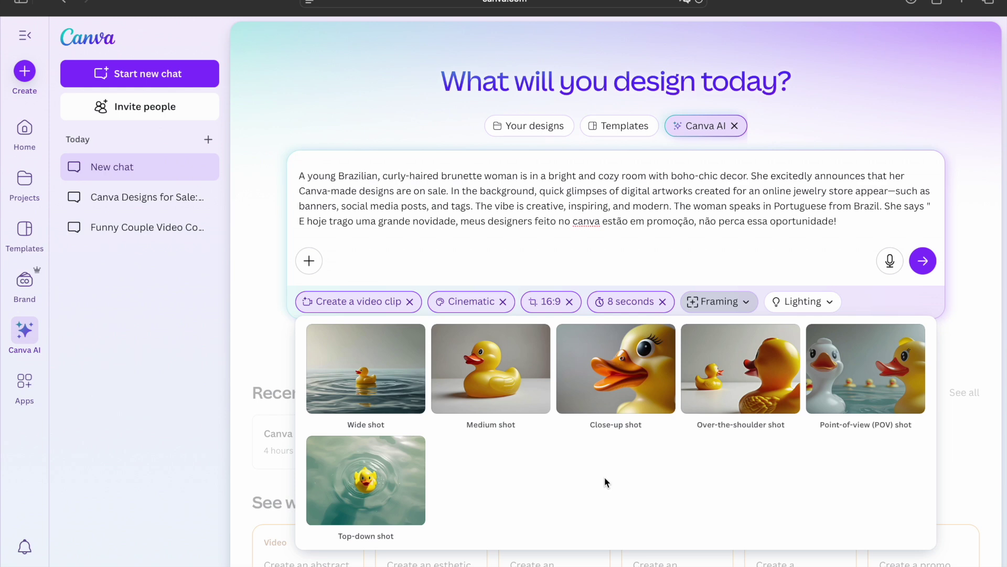
left_click(846, 389)
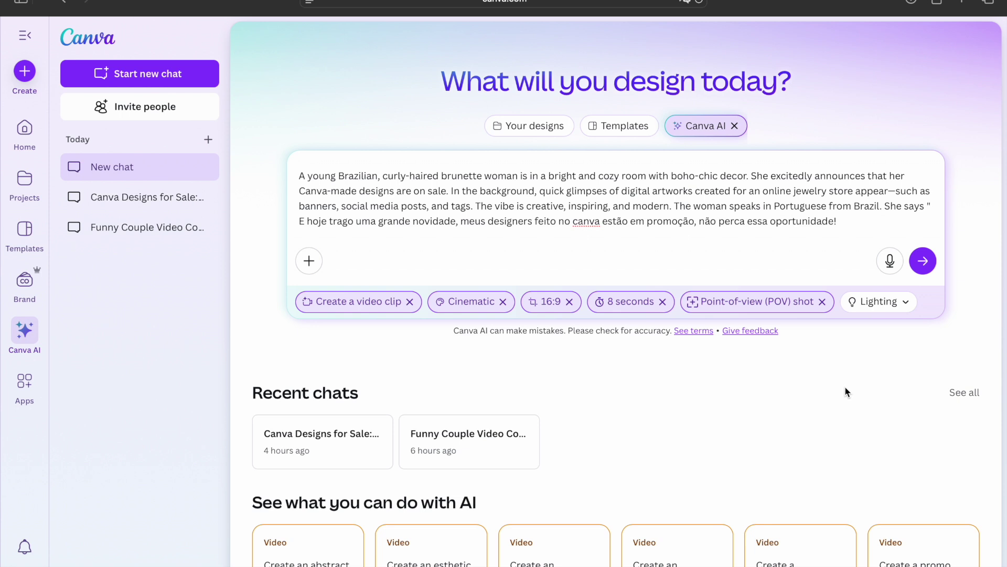
Set the clip's lighting to Soft lighting and submit the prompt to generate the video
left_click(902, 301)
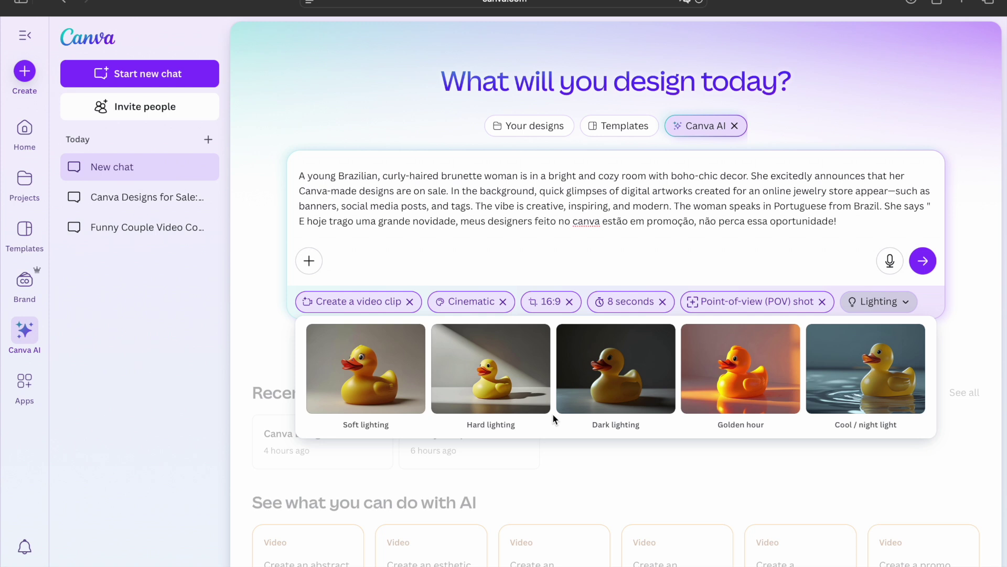
left_click(378, 383)
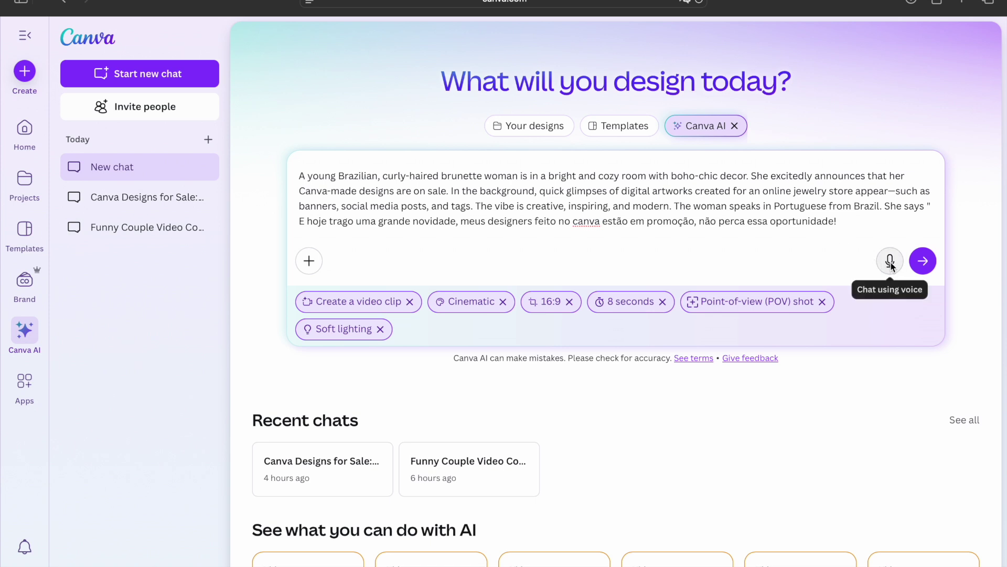
left_click(923, 263)
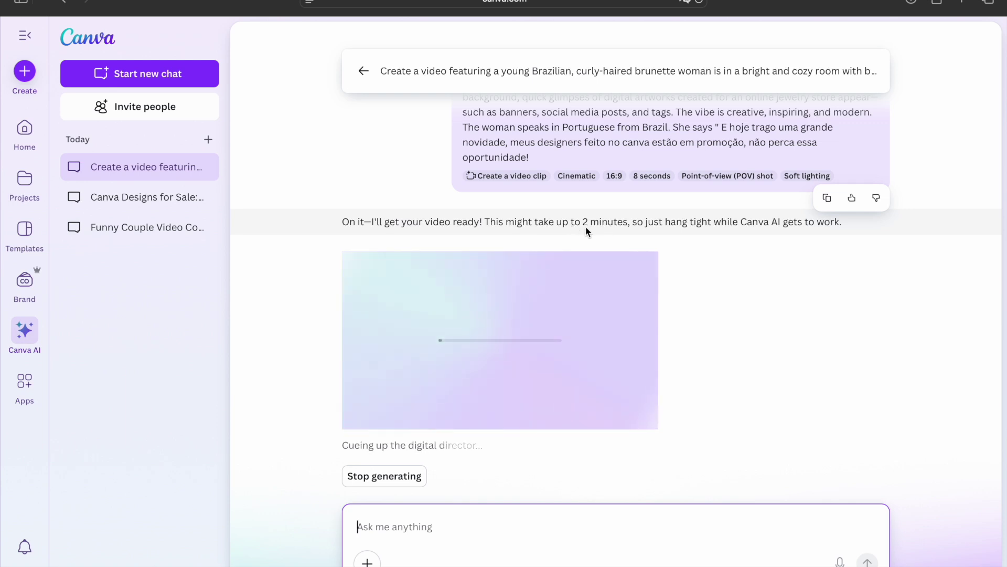
Open the generated video in the large preview, play it, and replay its ending from 7.5 seconds
mouse_move(649, 277)
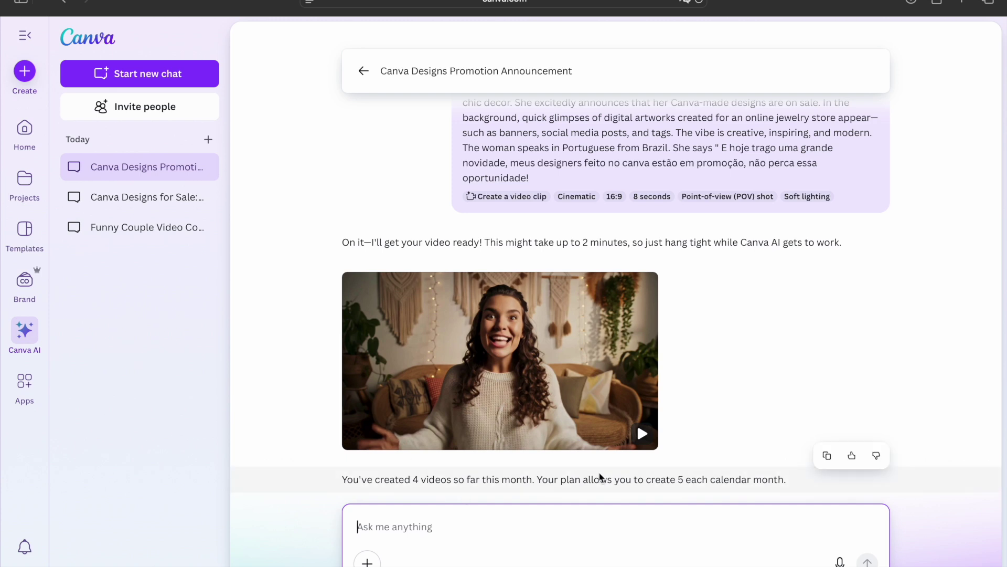
mouse_move(607, 343)
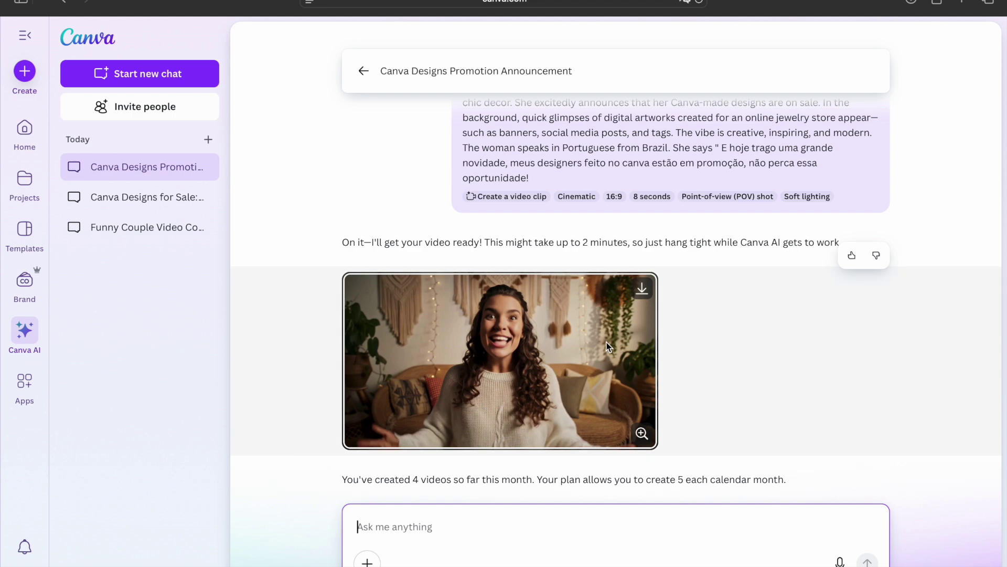
left_click(538, 351)
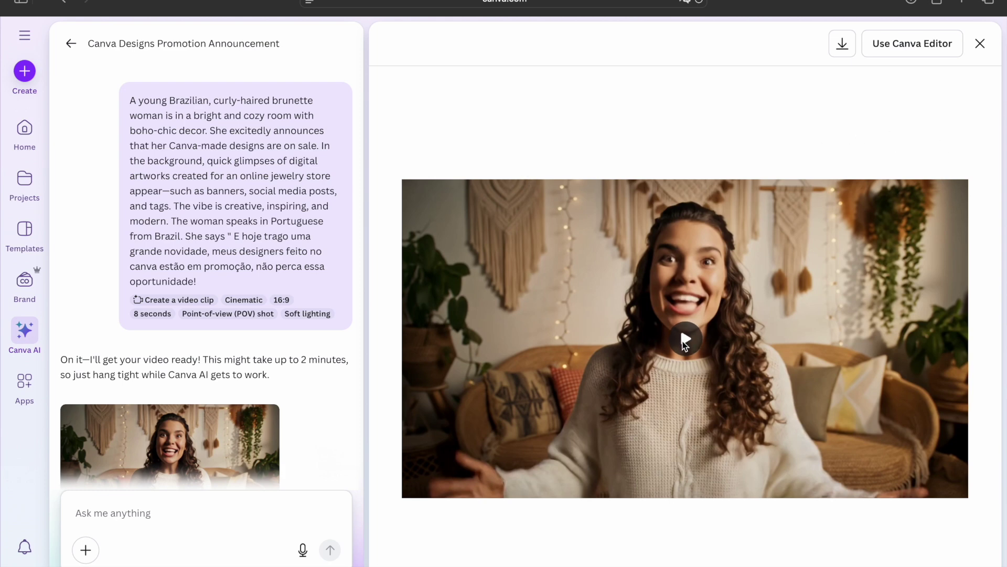
left_click(685, 340)
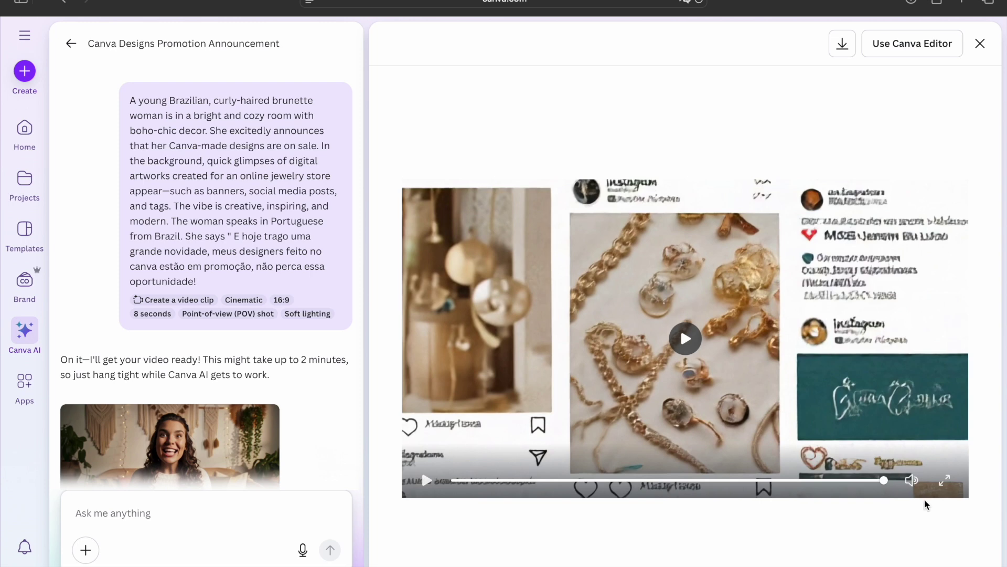
left_click(863, 481)
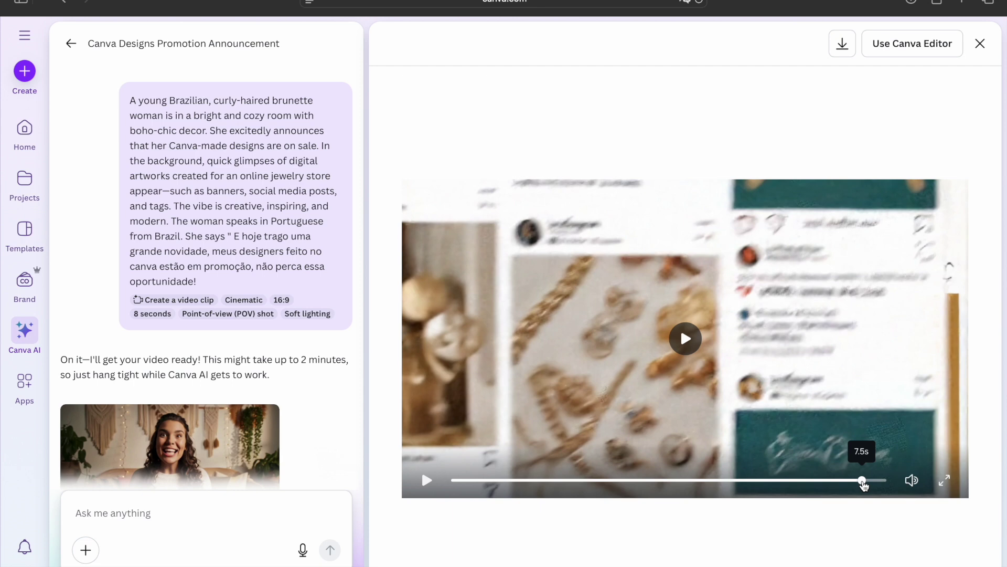
left_click(677, 340)
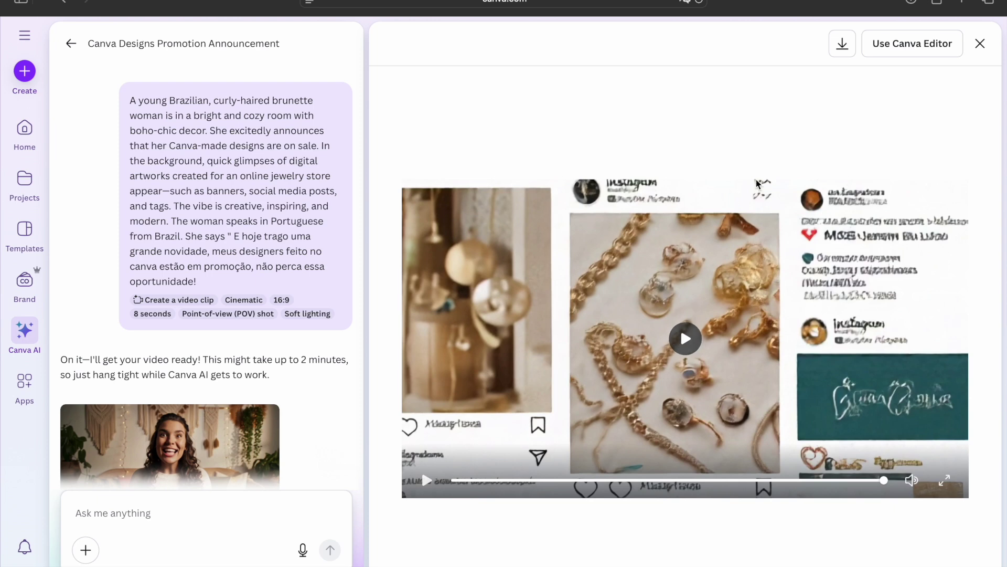
Download the generated video and open it for editing in the Canva Editor
left_click(843, 46)
left_click(901, 46)
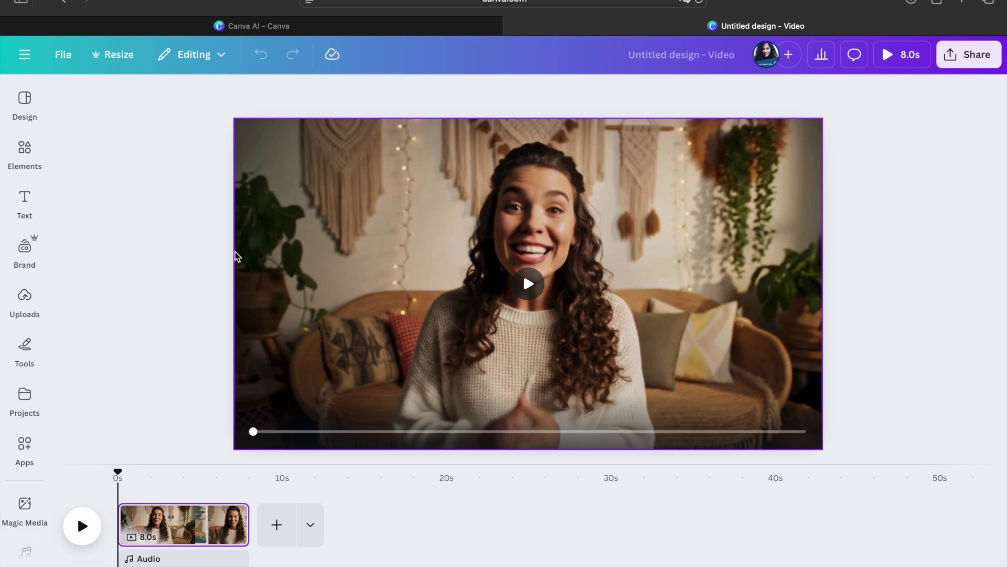
Add Captions dynamic text to the video design and play it back to check the captions
left_click(22, 187)
left_click(24, 152)
left_click(25, 198)
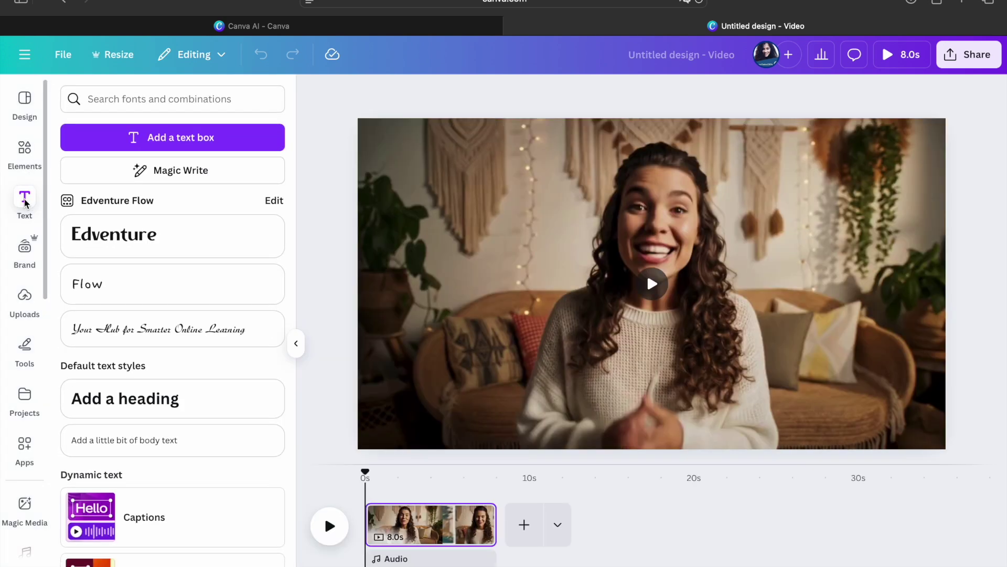
scroll(156, 525, "down", 2)
left_click(177, 478)
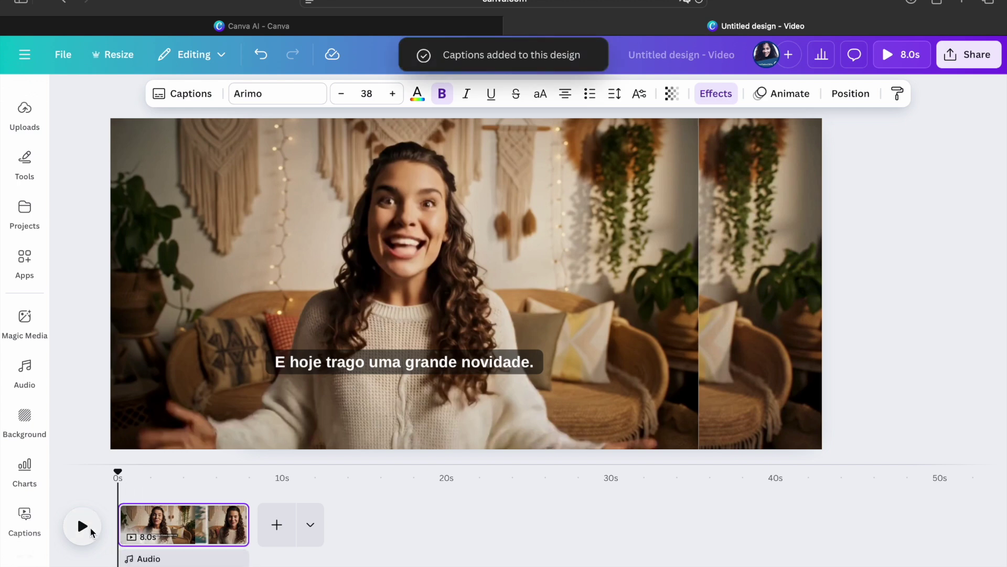
left_click(81, 525)
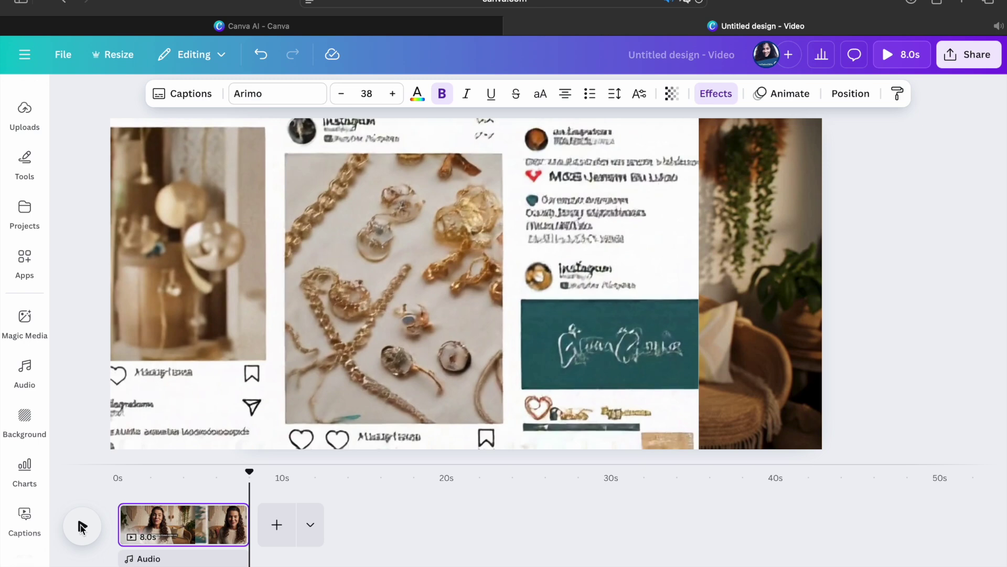
left_click(81, 526)
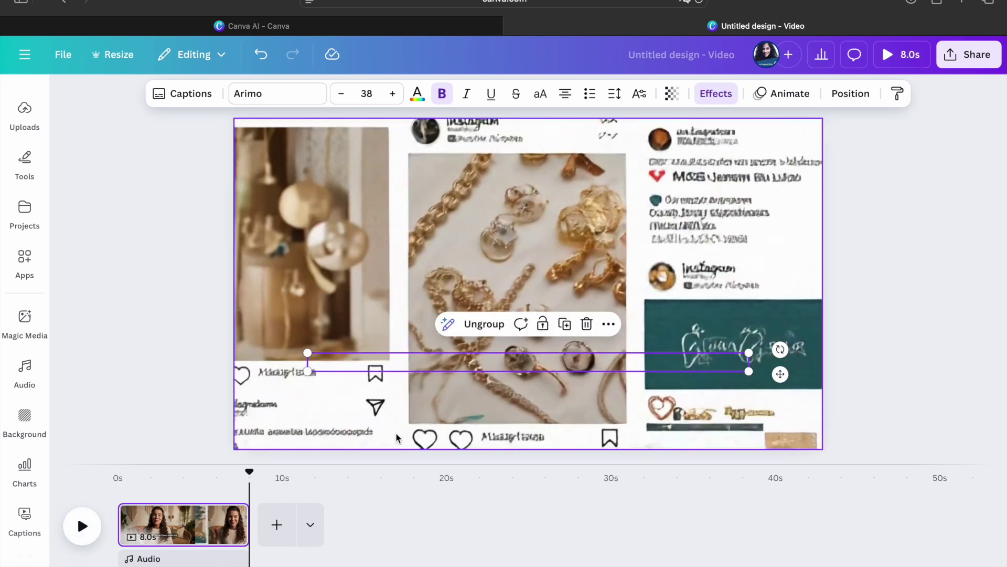
Apply the Highlight caption animation to the caption text on the video
left_click(169, 488)
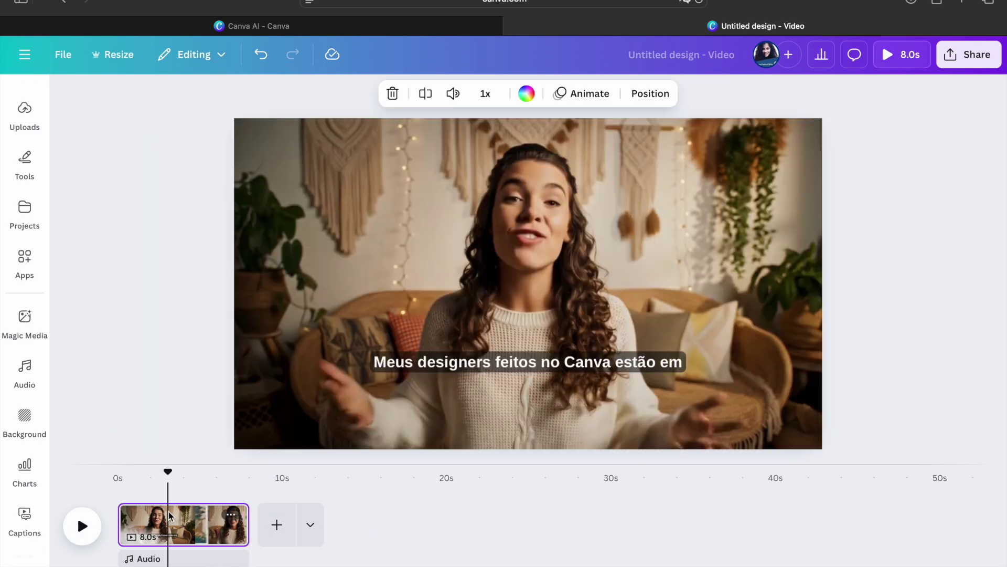
left_click(488, 364)
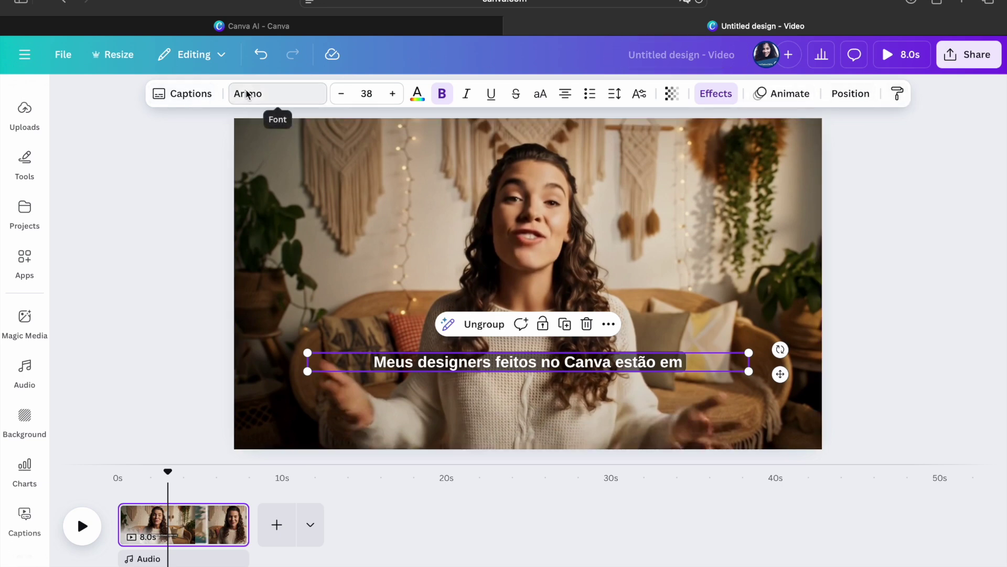
left_click(785, 95)
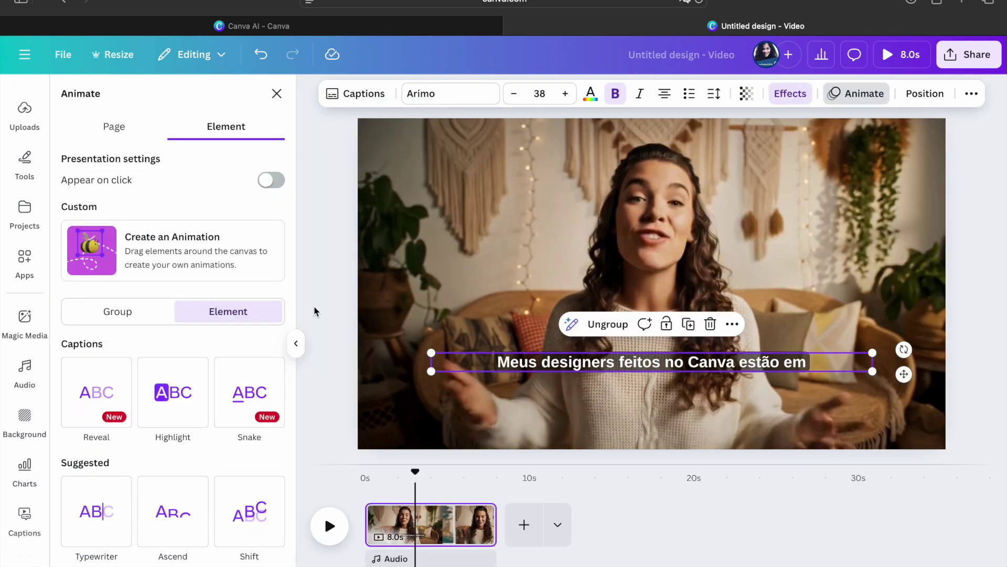
left_click(168, 396)
left_click(167, 396)
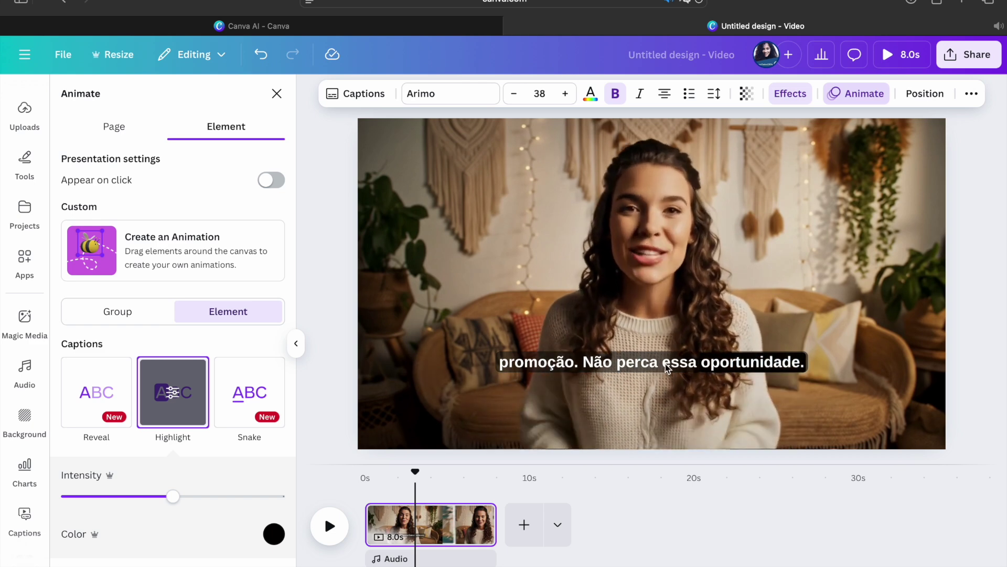
Set the captions' Highlight animation color to the blue from the color palette
left_click(694, 366)
left_click(273, 536)
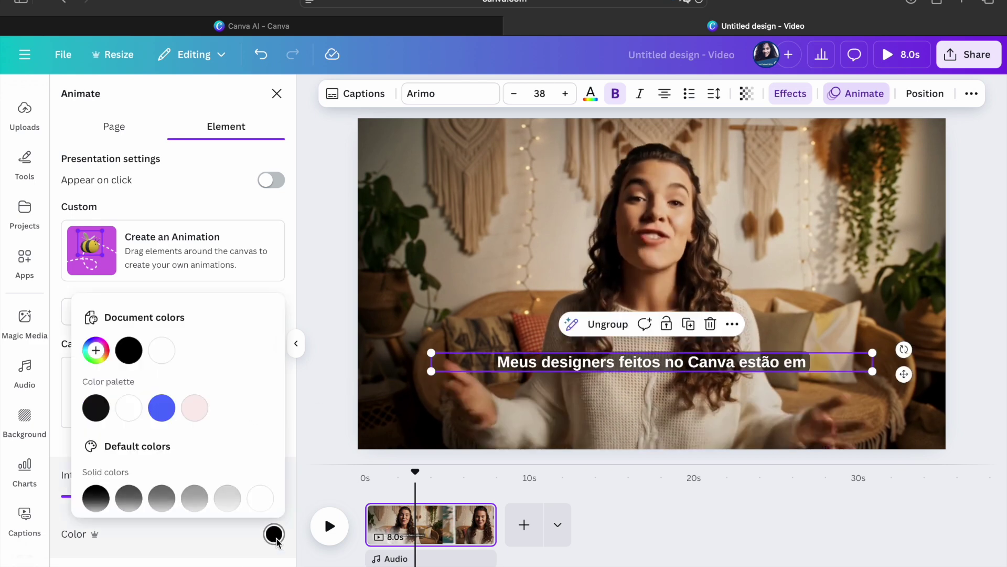
scroll(252, 463, "down", 1)
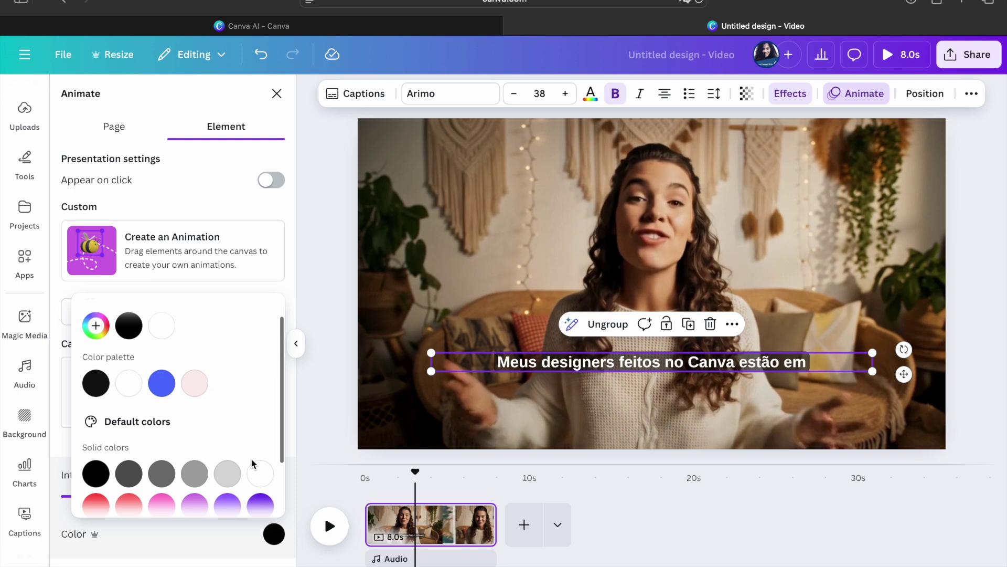
left_click(162, 384)
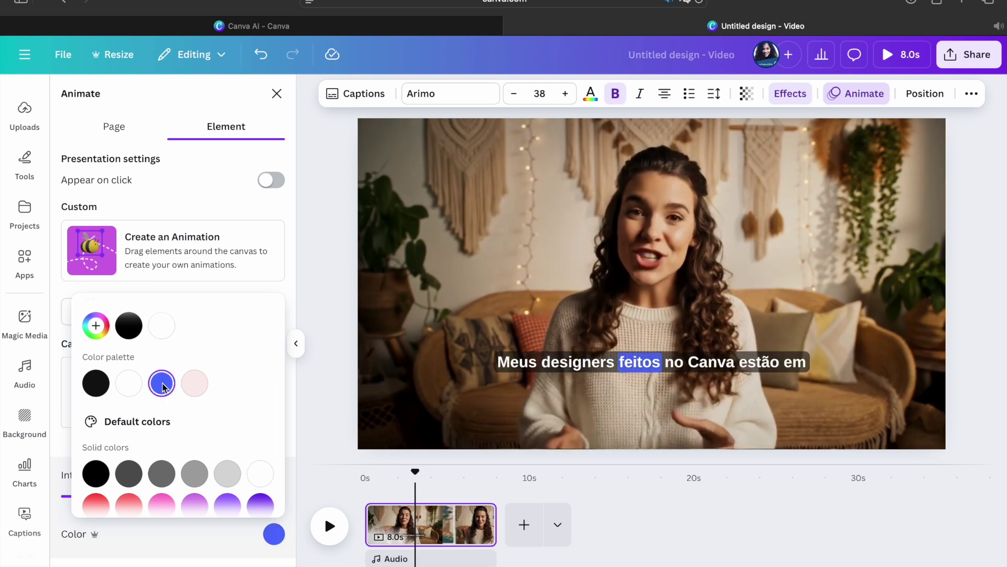
Play the video from the start to check the highlighted captions, then return the playhead to 0 seconds
left_click_drag(417, 476, 366, 479)
left_click(330, 527)
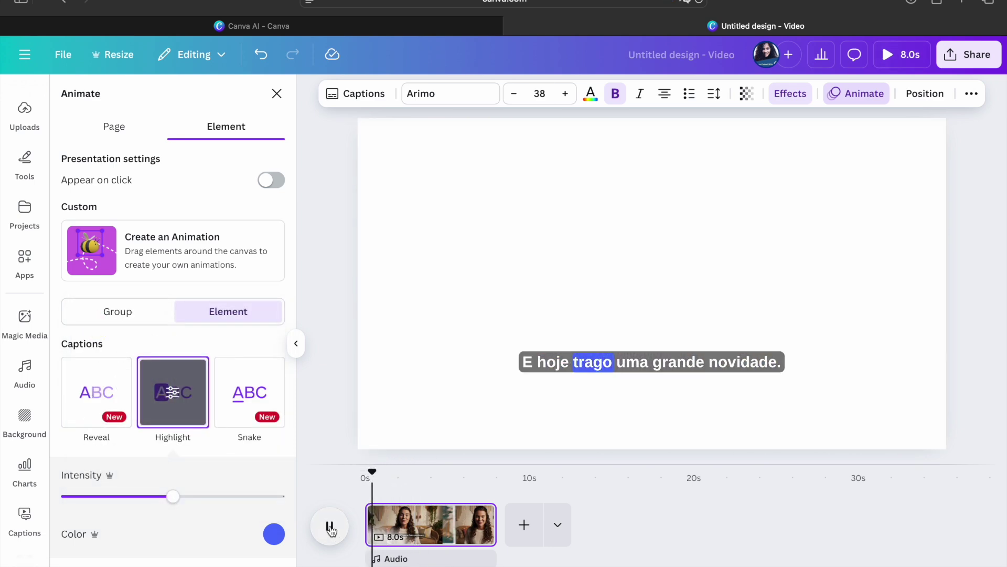
left_click_drag(391, 475, 371, 477)
left_click(276, 93)
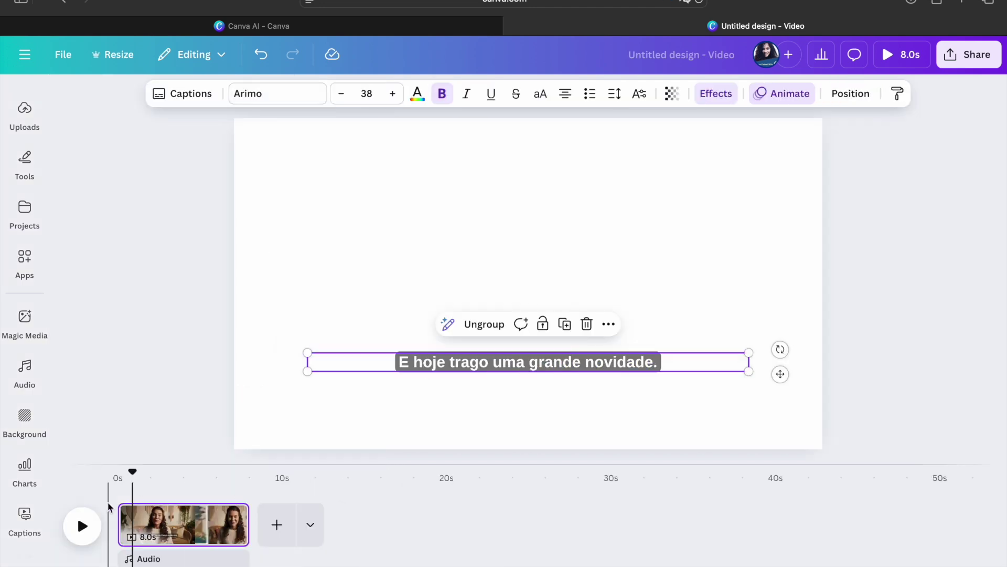
left_click_drag(135, 479, 117, 472)
left_click(83, 526)
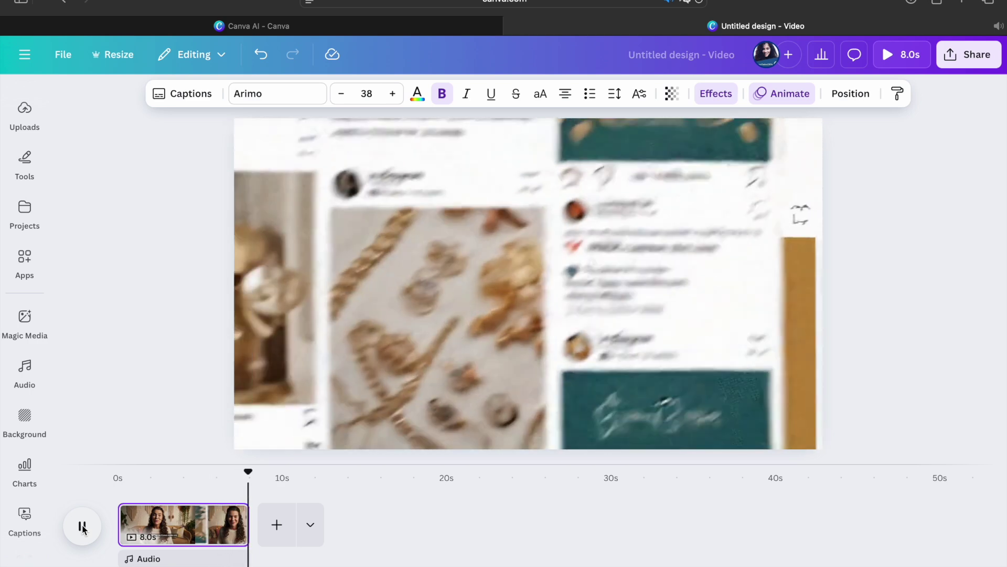
left_click_drag(249, 472, 116, 483)
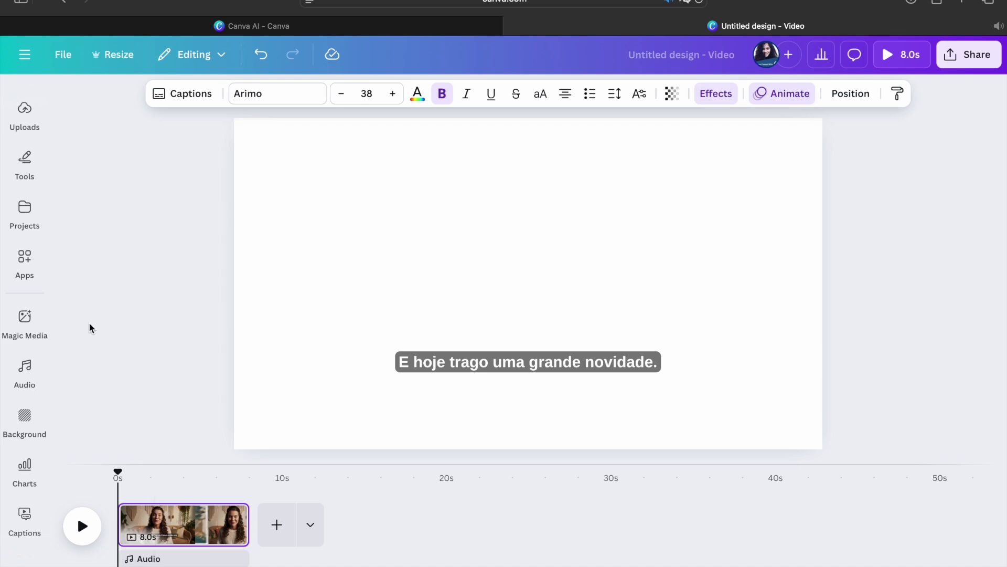
Search the audio library for "happy music"
left_click(37, 367)
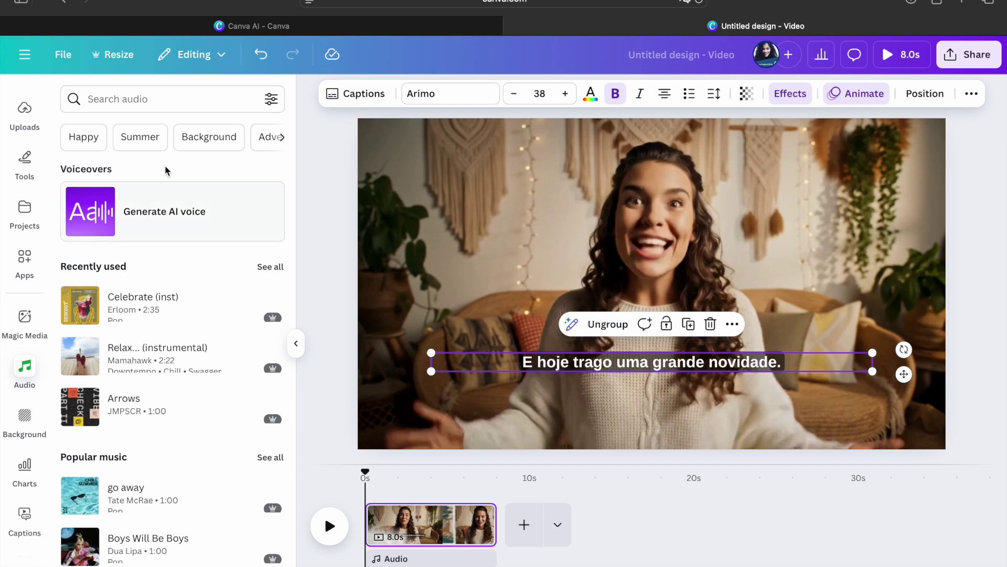
left_click(159, 103)
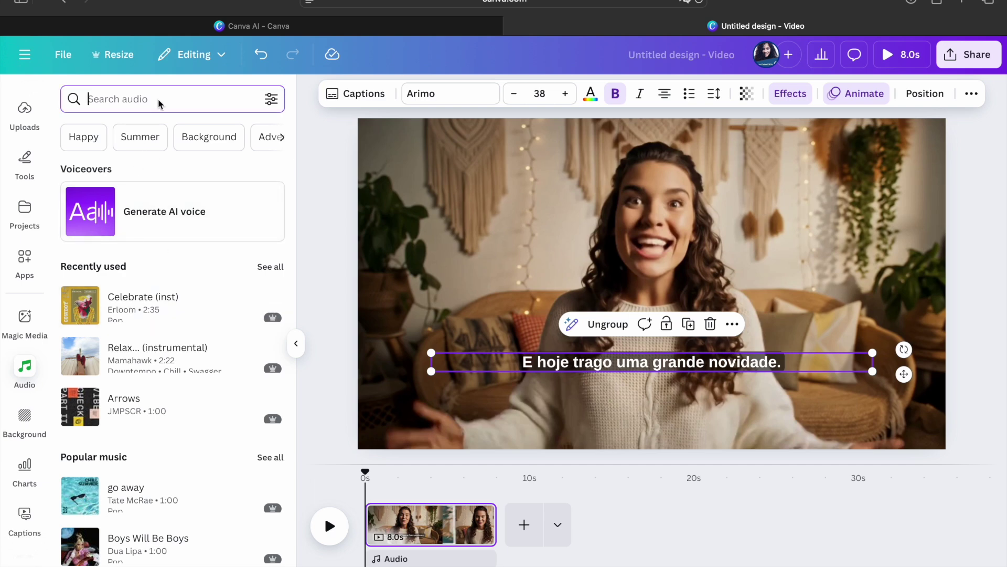
type("happ")
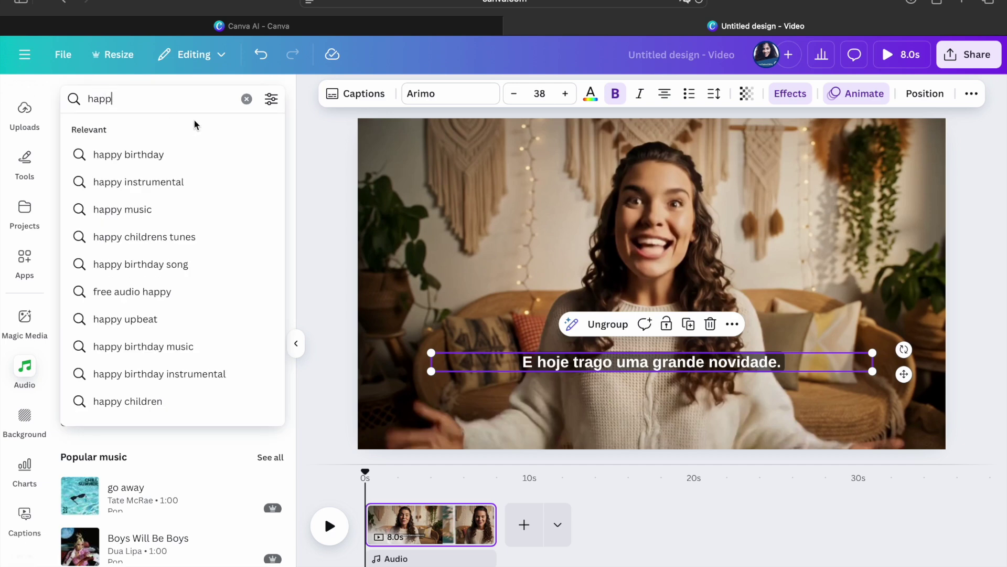
left_click(128, 210)
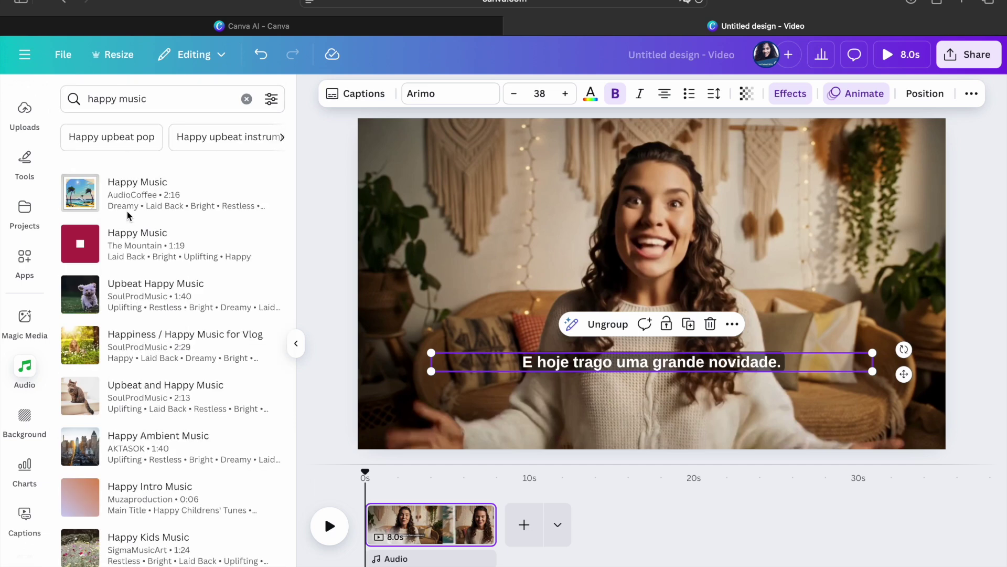
Preview both Happy Music tracks, Upbeat Happy Music, Happiness / Happy Music for Vlog, and Happy Ambient Music
mouse_move(84, 193)
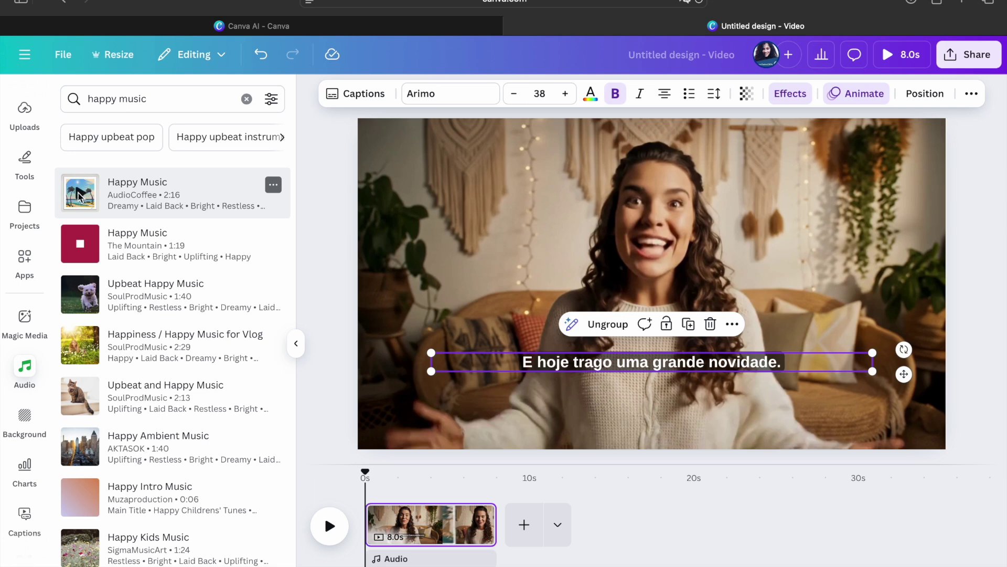
left_click(80, 193)
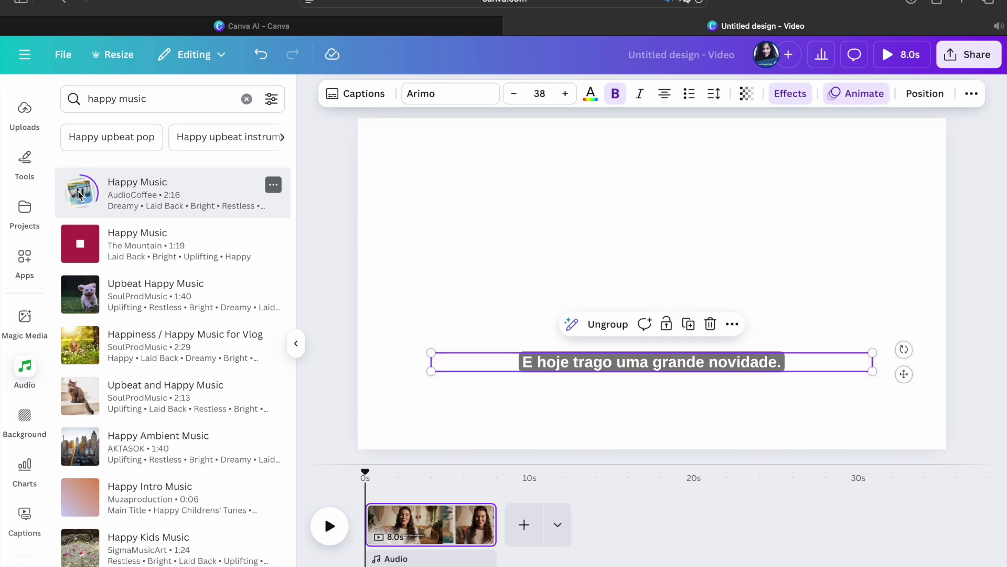
left_click(78, 194)
left_click(80, 246)
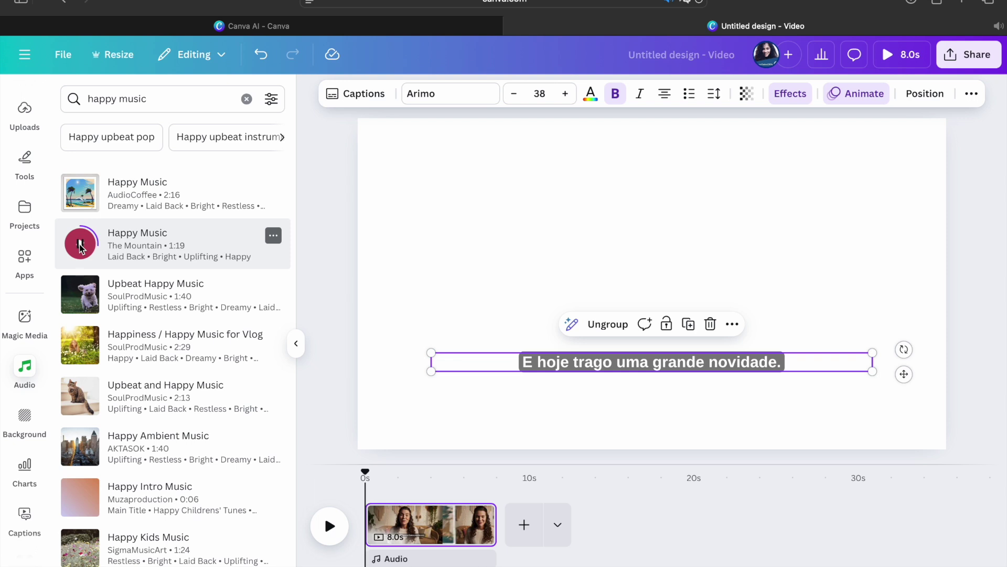
left_click(80, 246)
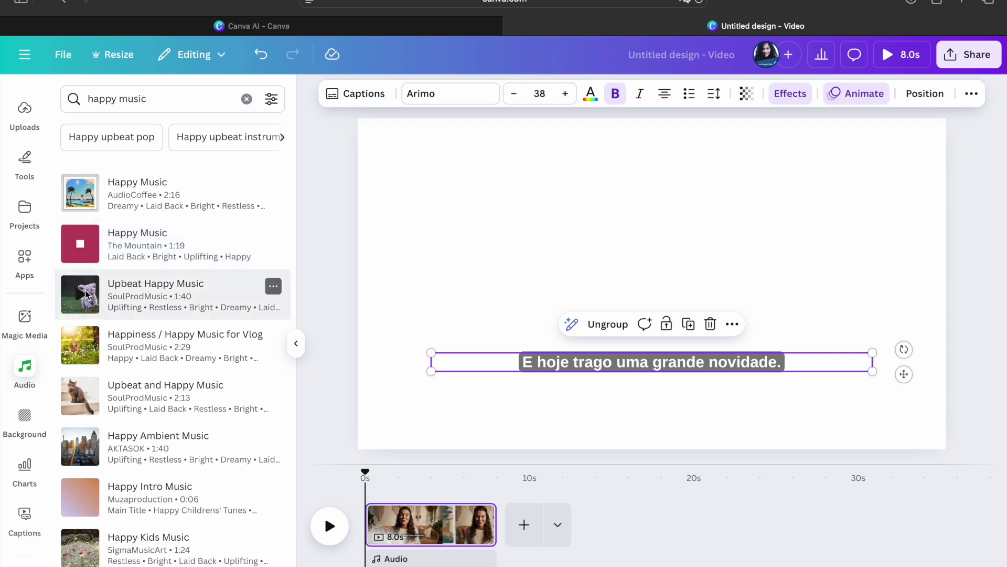
left_click(83, 293)
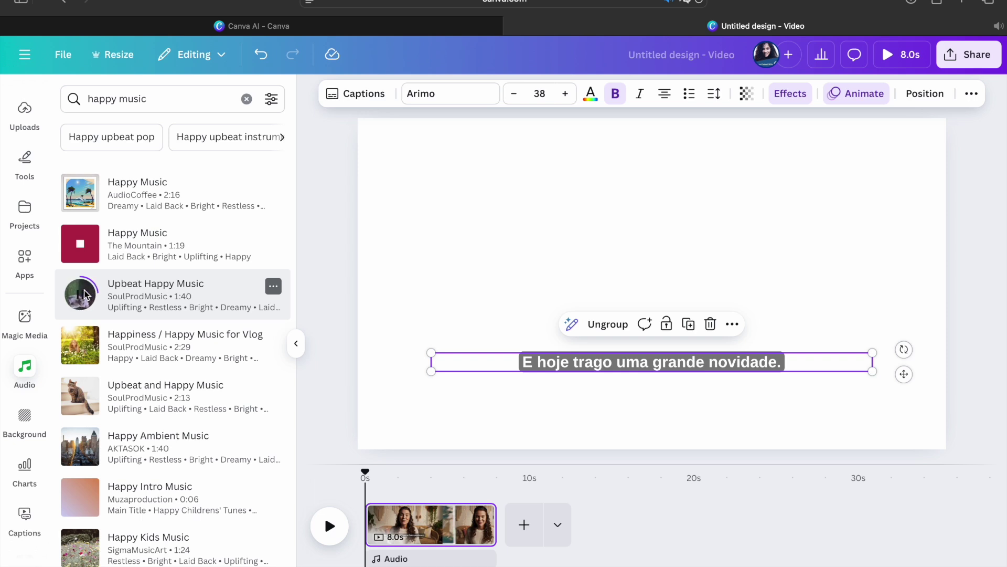
left_click(77, 343)
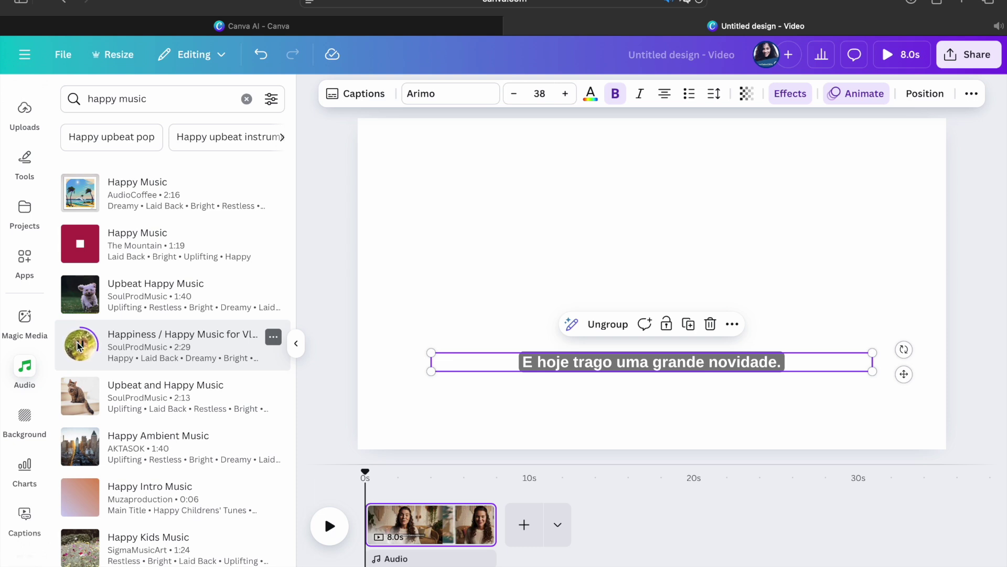
left_click(77, 447)
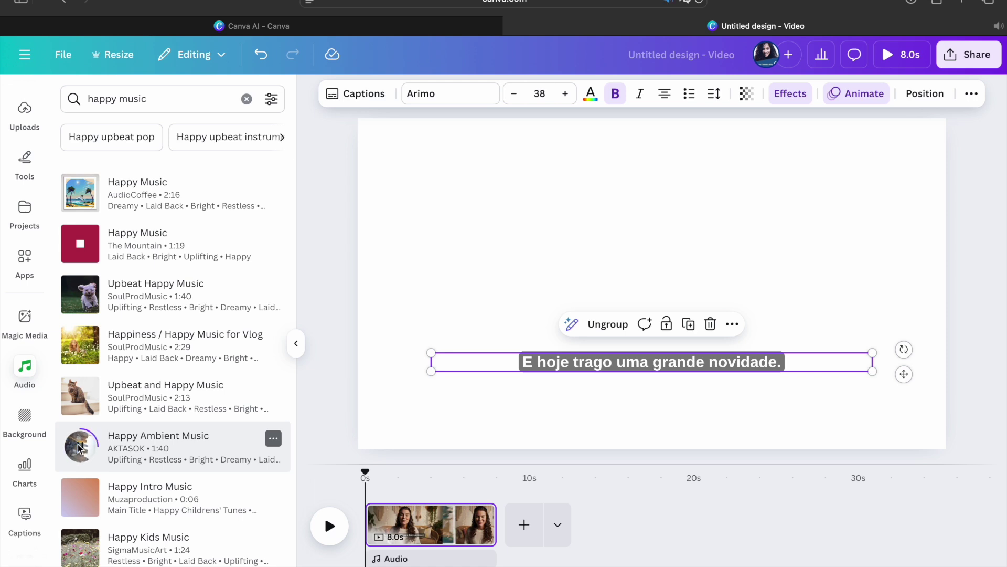
Add the Happy Ambient Music track to the video and play it back with the clip
left_click(140, 435)
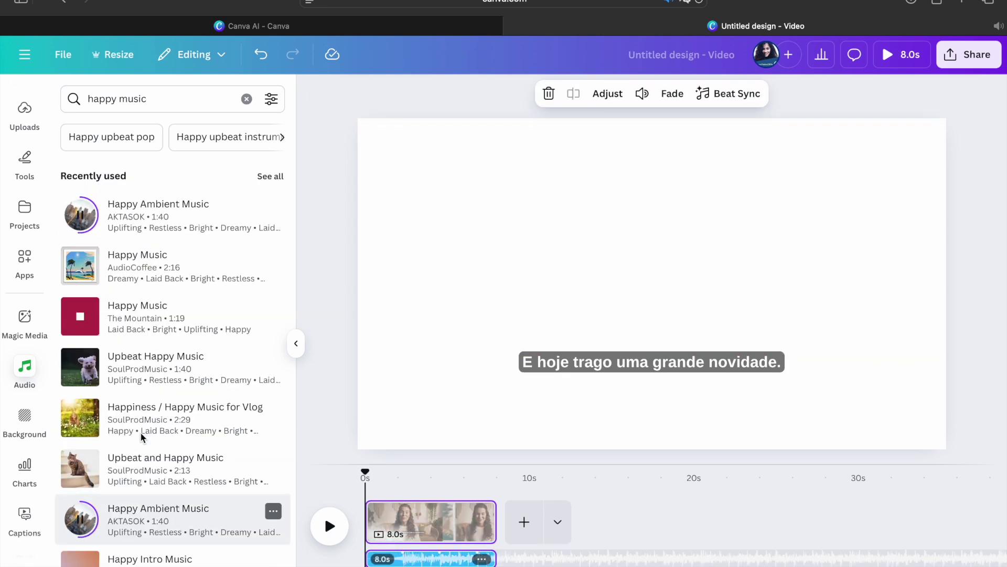
left_click(329, 526)
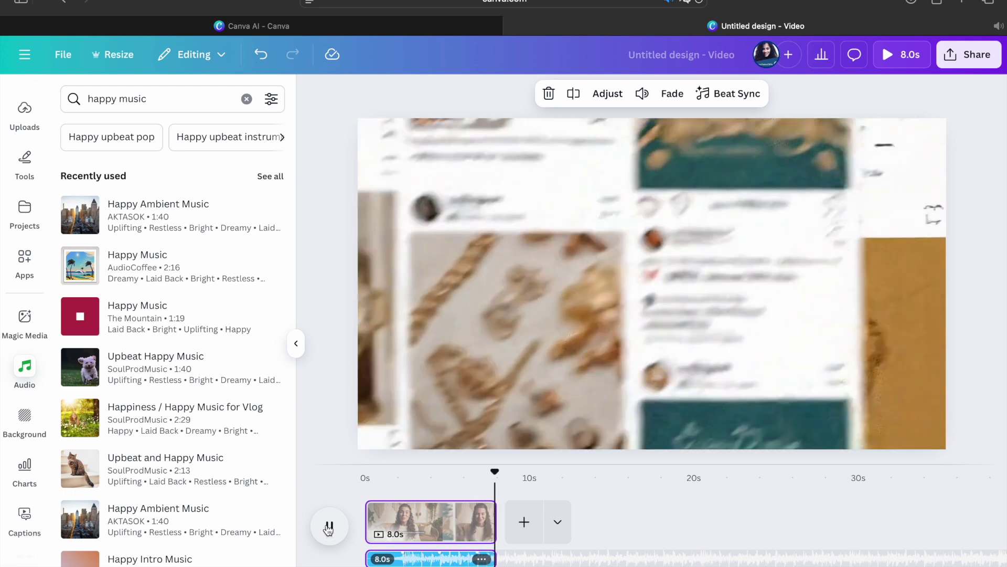
left_click(329, 526)
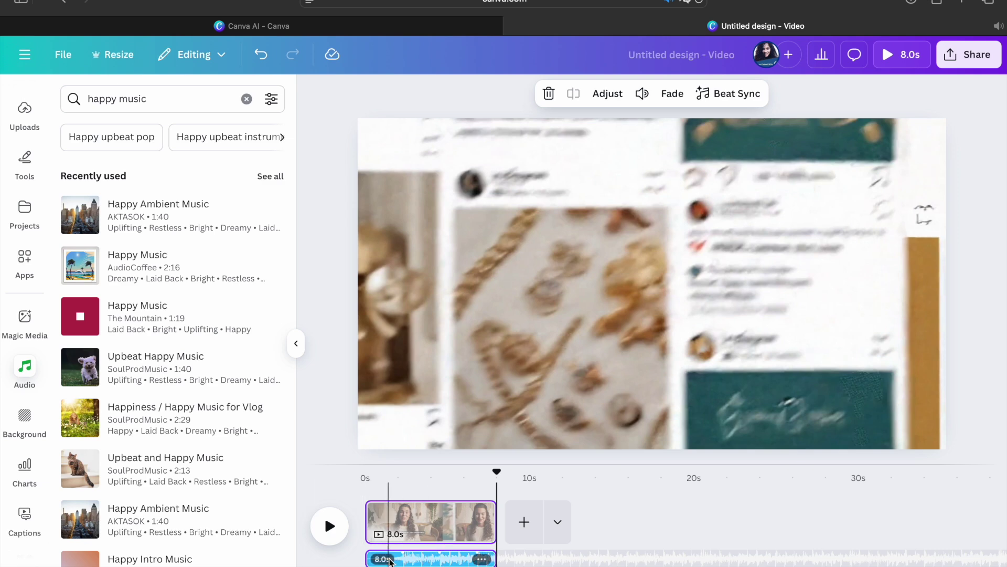
Shift the music track to a slightly later portion of the song under the clip and play the video
left_click_drag(450, 561, 424, 563)
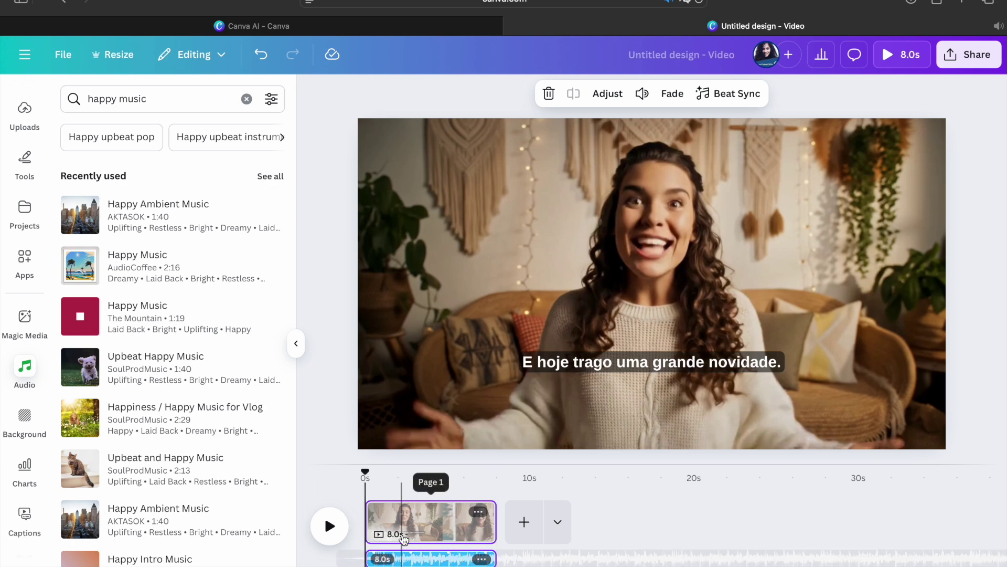
left_click(331, 526)
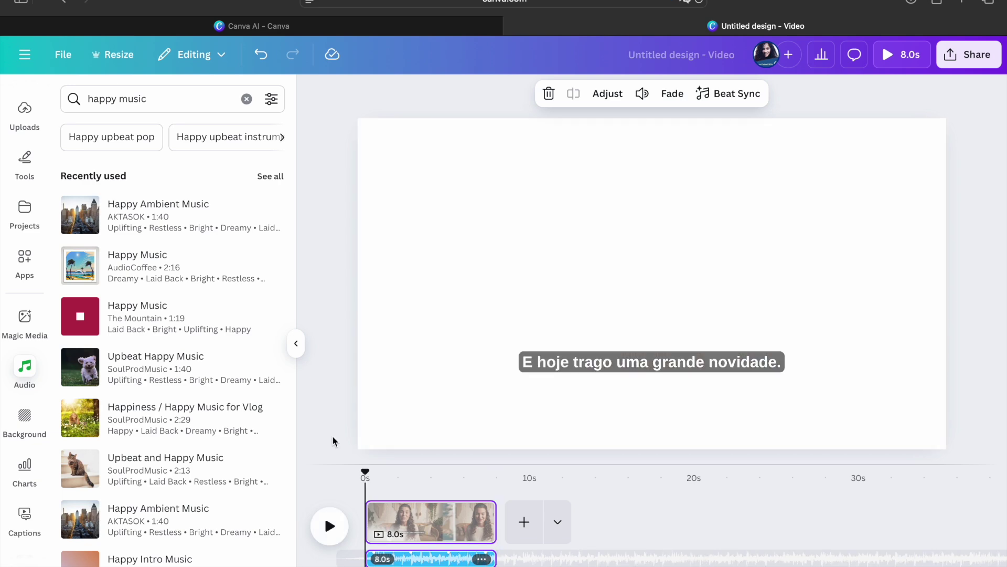
left_click(333, 440)
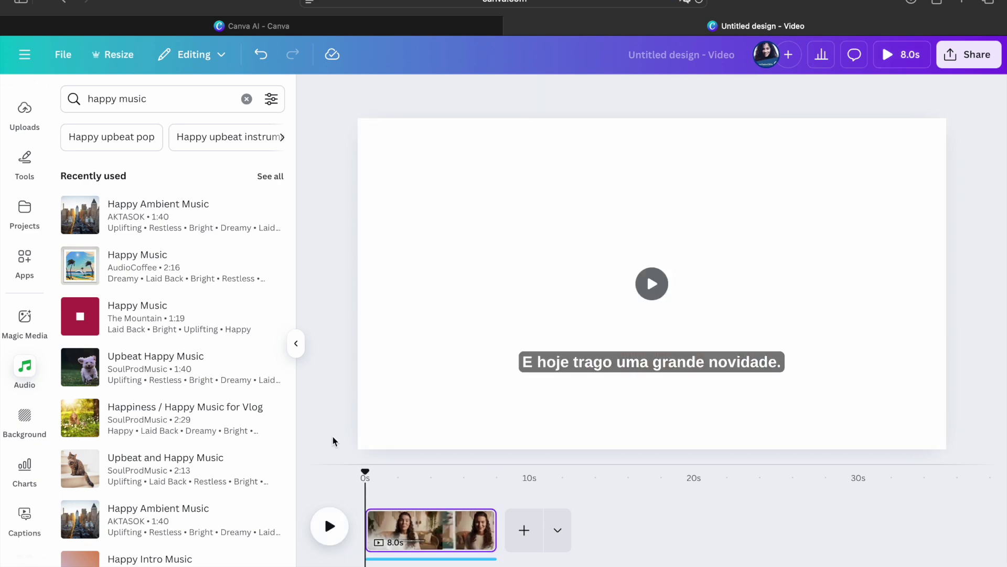
Set the background music track's volume to 137 and reselect the video clip
left_click(432, 540)
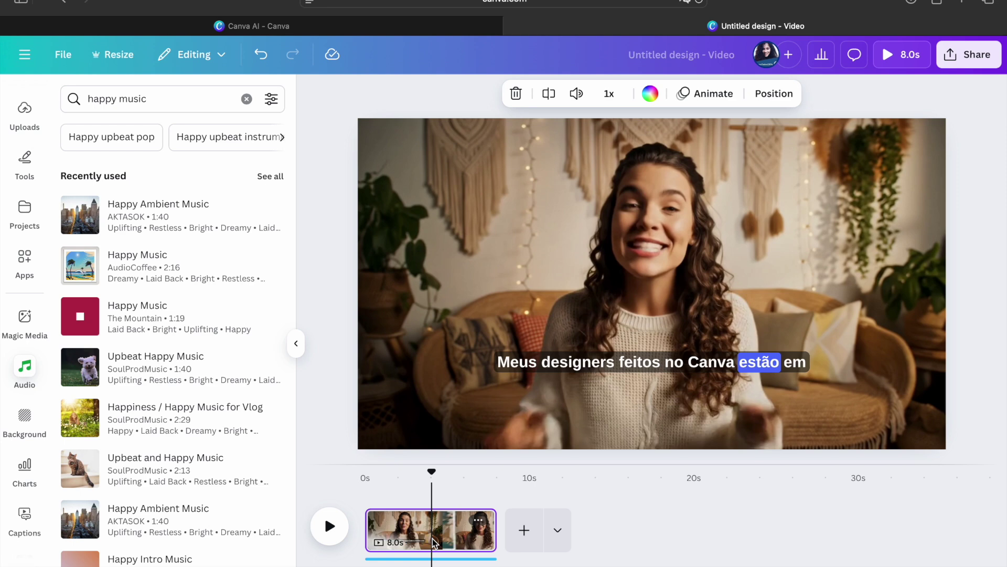
left_click(429, 559)
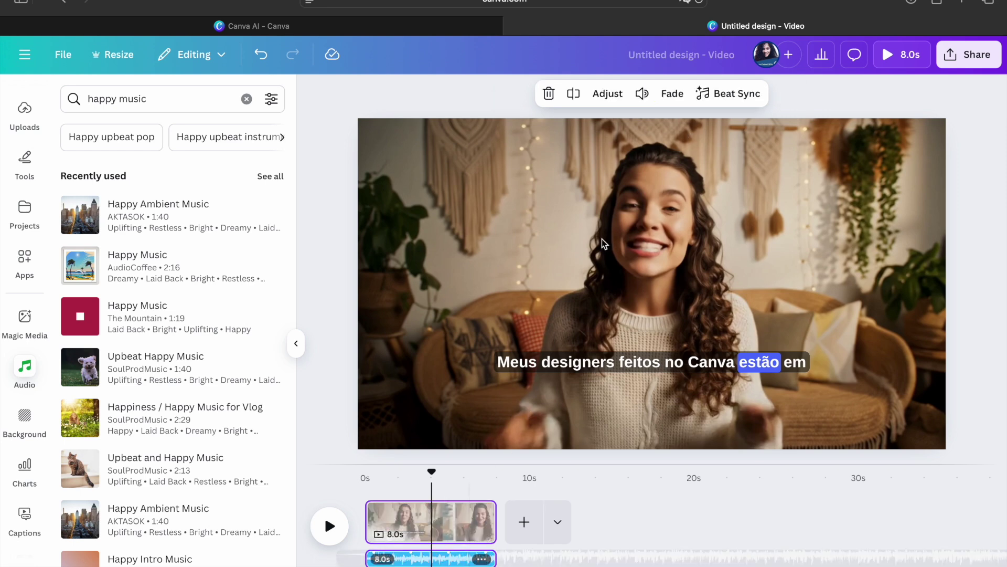
left_click(642, 94)
left_click_drag(599, 135, 621, 143)
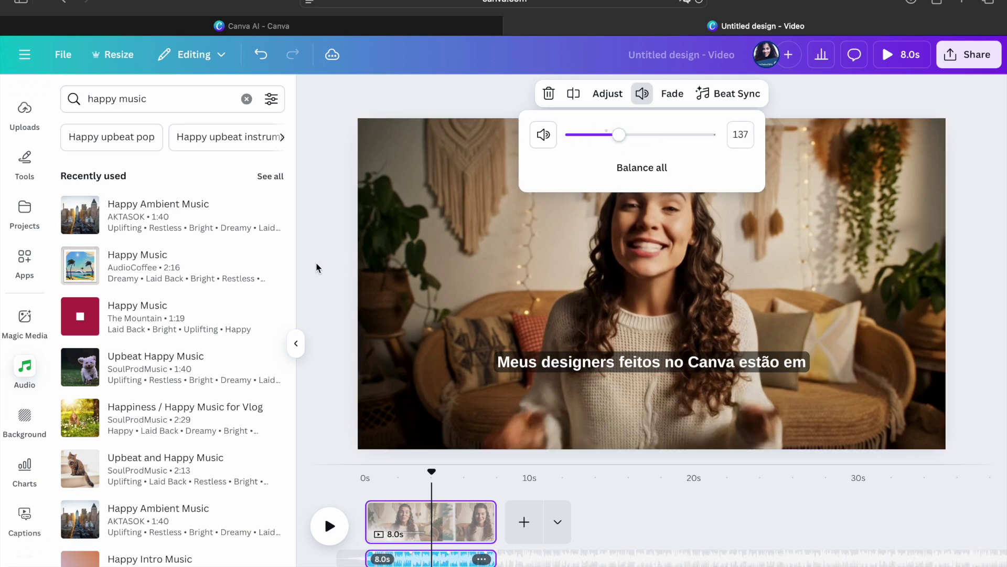
left_click(410, 532)
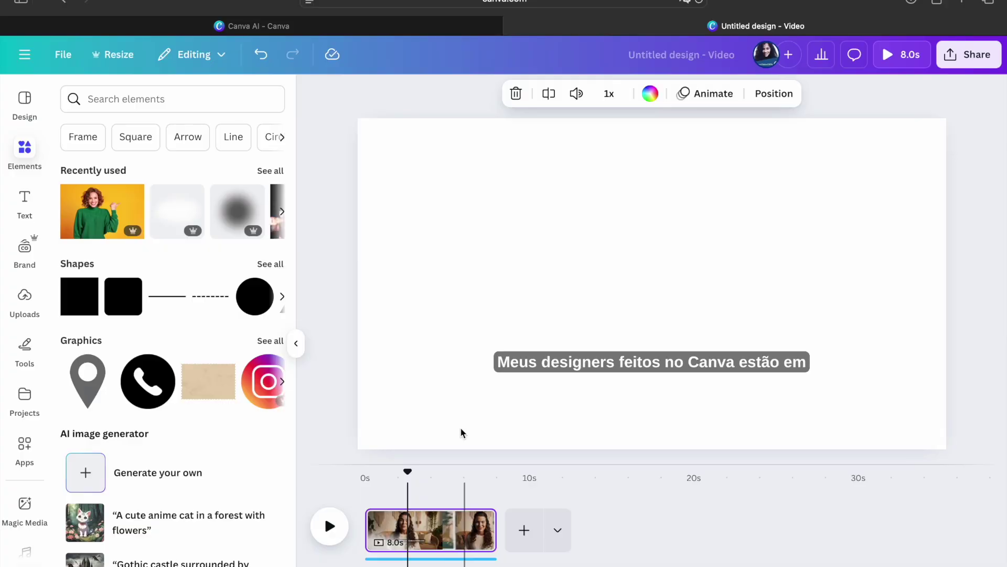
Browse the resize options for the video, review the social media formats and platform filters, and close them without resizing
left_click(439, 545)
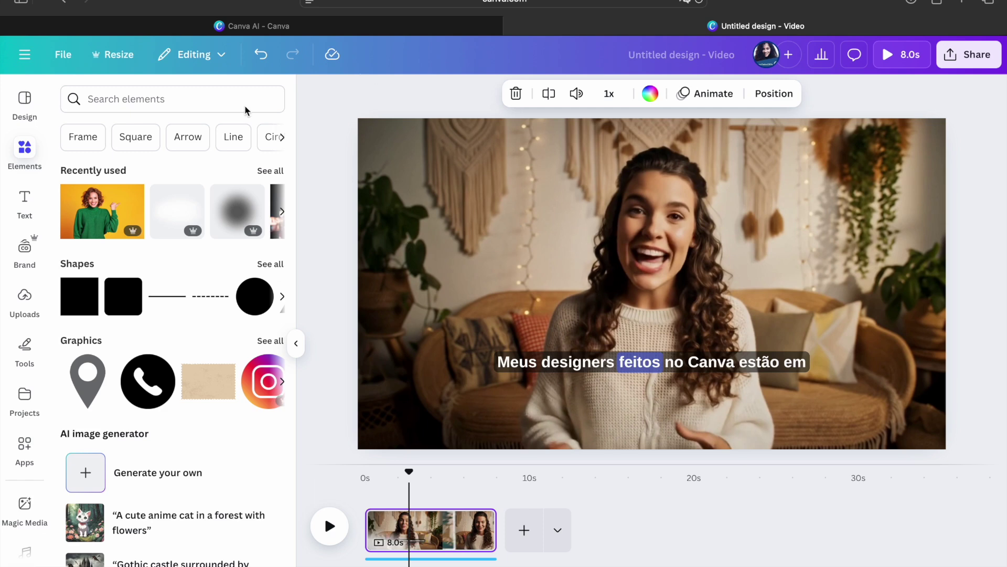
left_click(119, 57)
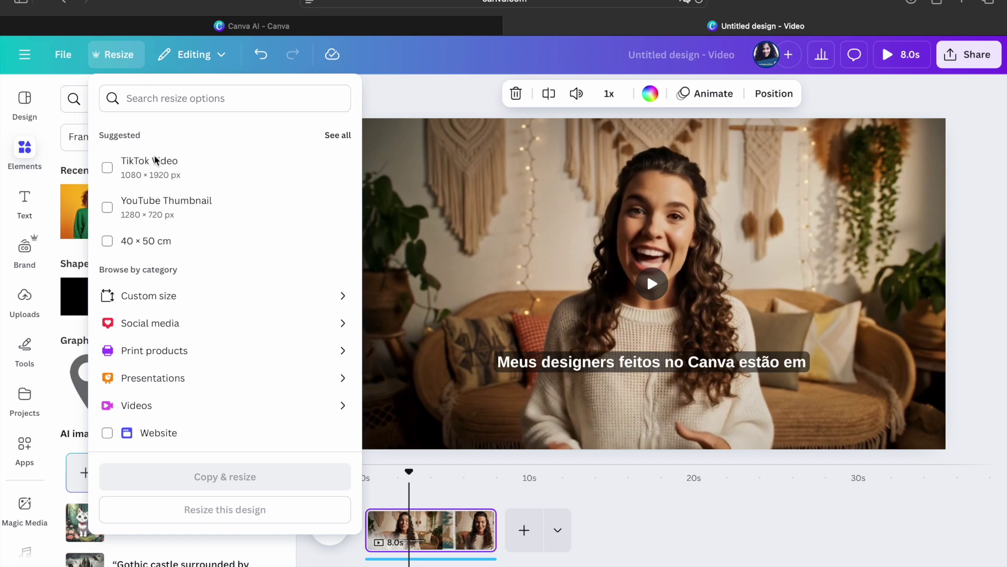
scroll(152, 276, "down", 2)
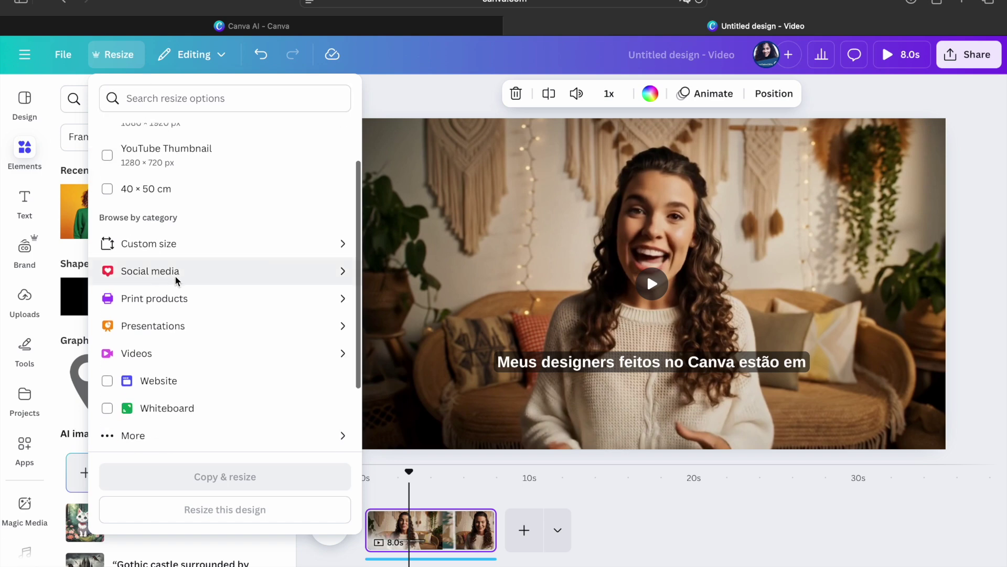
left_click(176, 278)
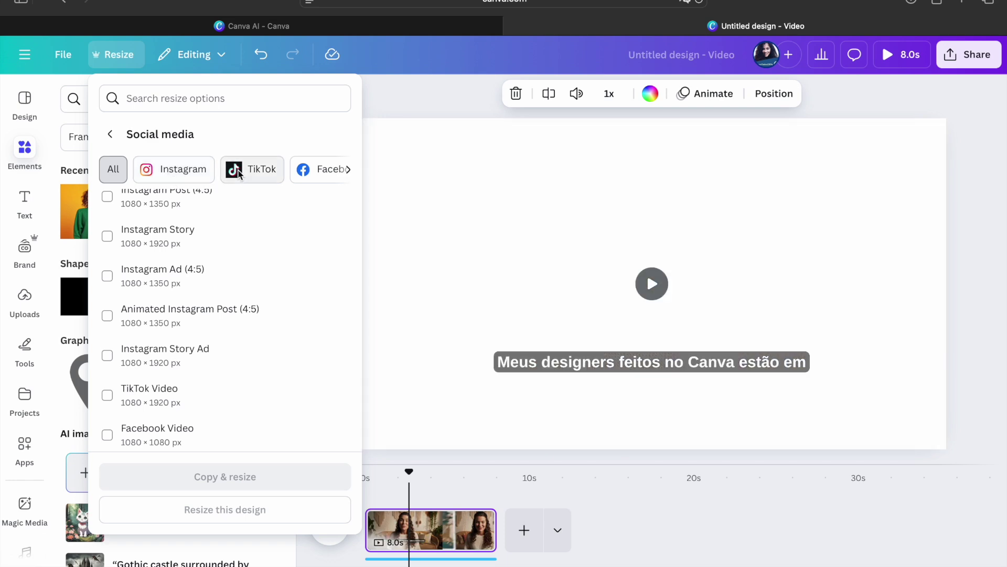
left_click(349, 172)
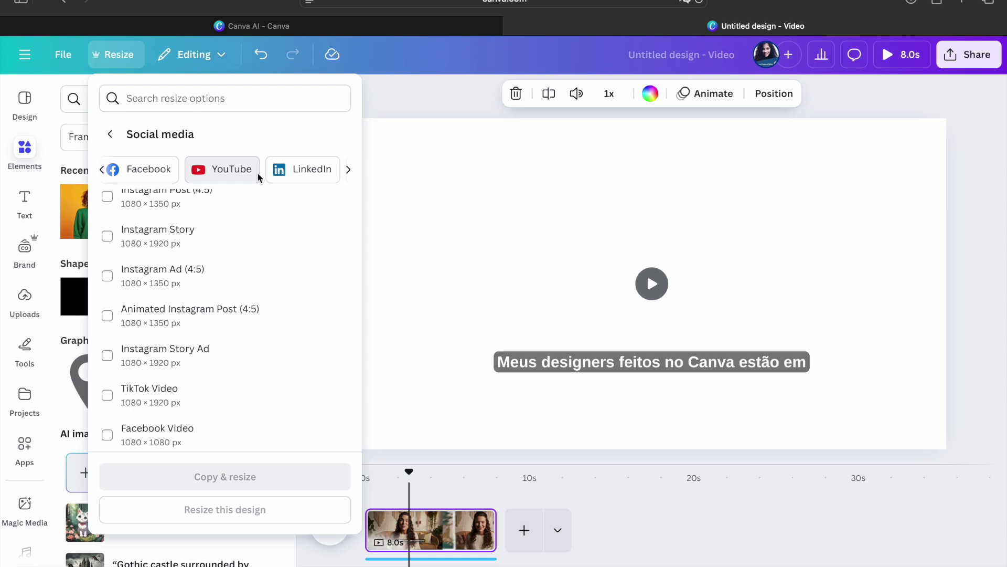
left_click(435, 89)
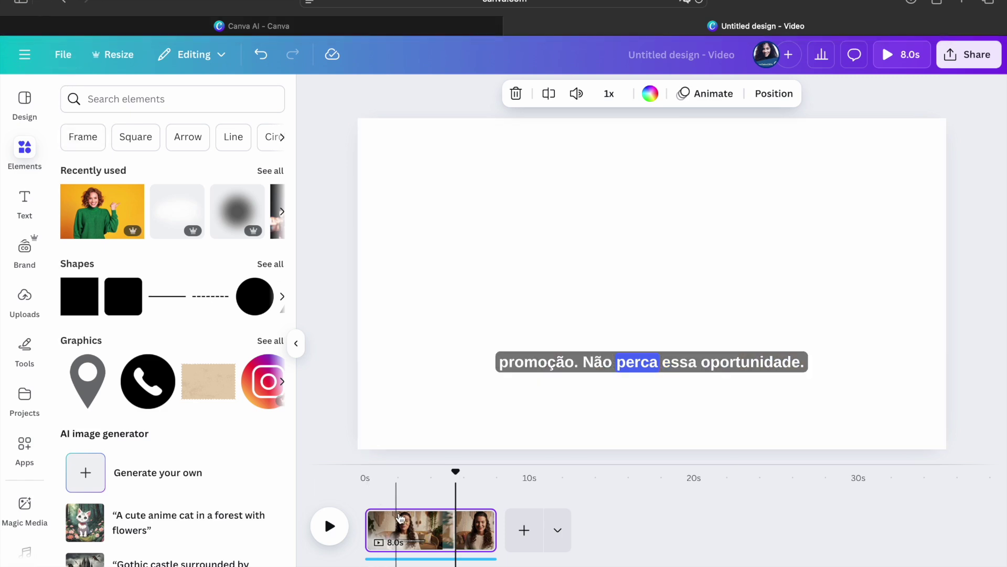
Play the start of the captioned clip briefly and return the playhead to the beginning of the timeline at 0.0s
left_click(412, 534)
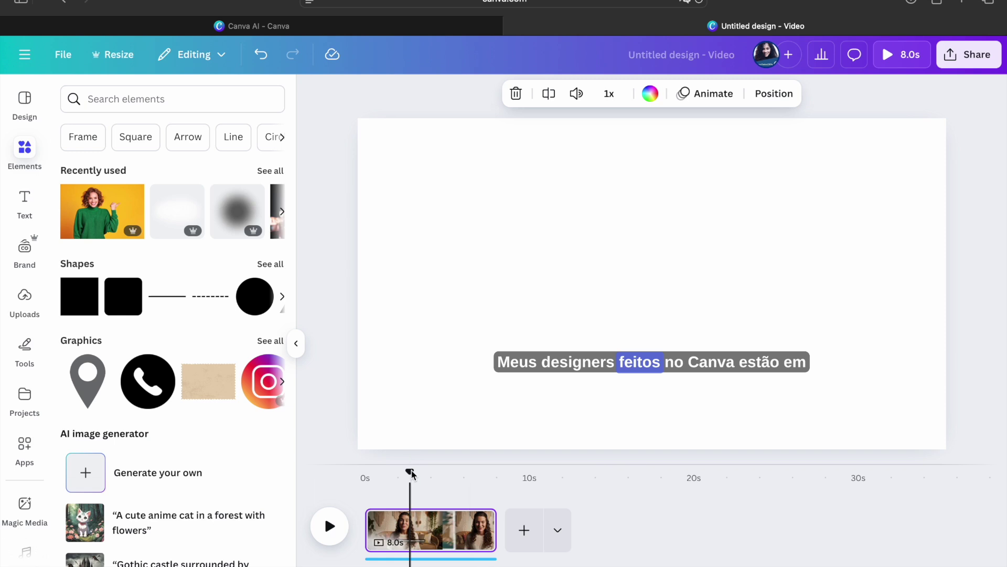
left_click_drag(410, 471, 332, 478)
left_click(329, 525)
left_click(329, 525)
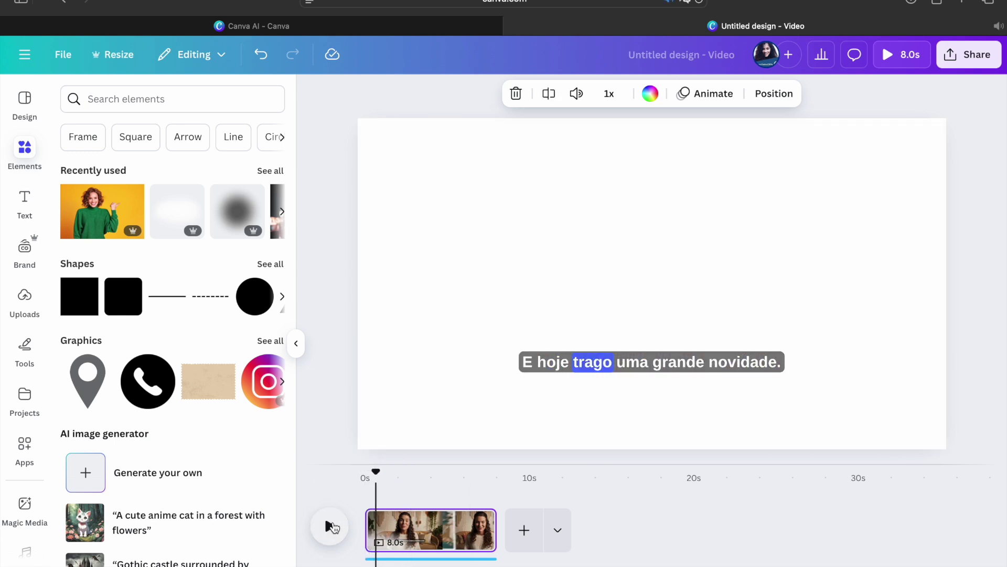
mouse_move(376, 471)
left_mouse_down()
mouse_move(425, 474)
mouse_move(366, 472)
left_mouse_up()
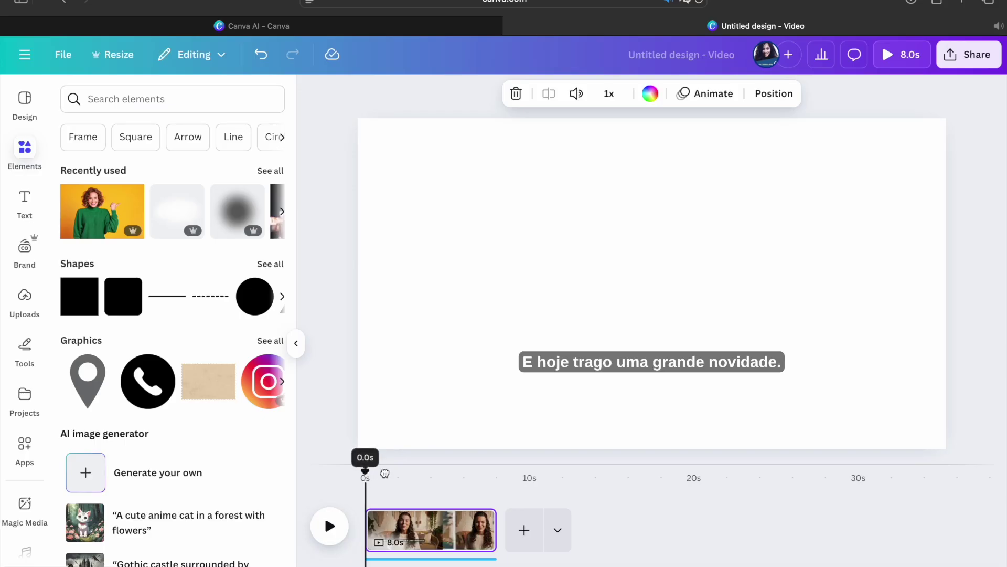
left_click(411, 474)
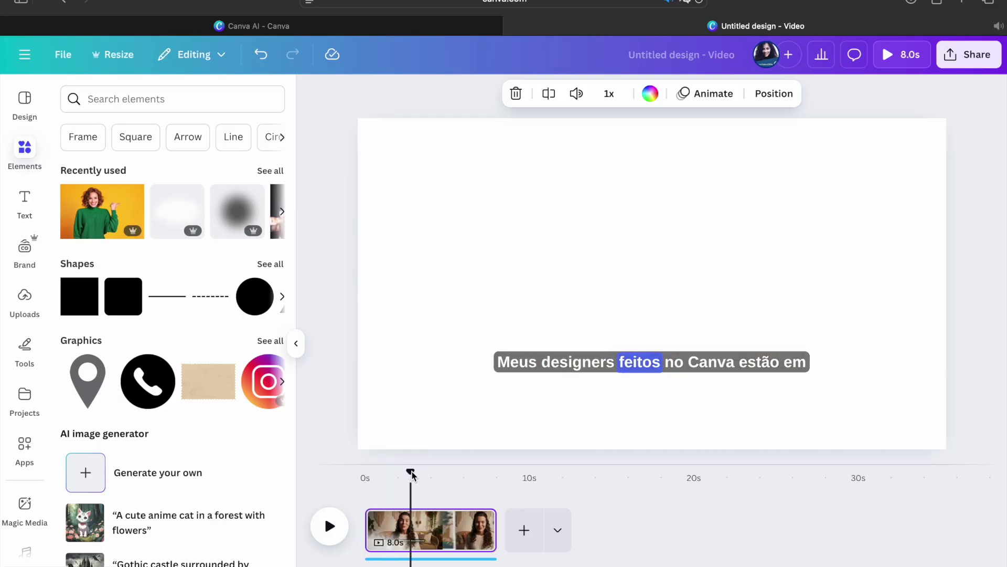
left_click_drag(411, 474, 351, 481)
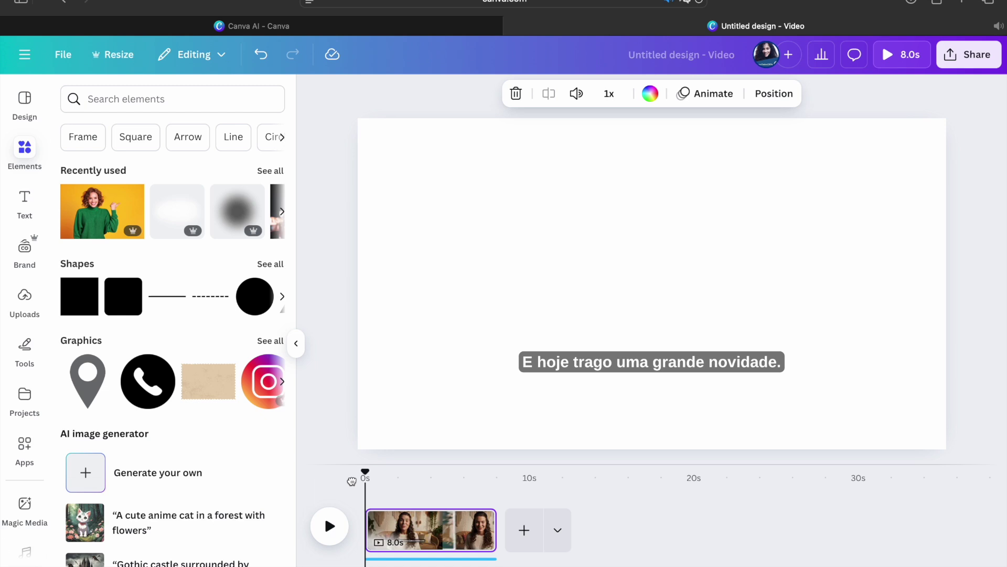